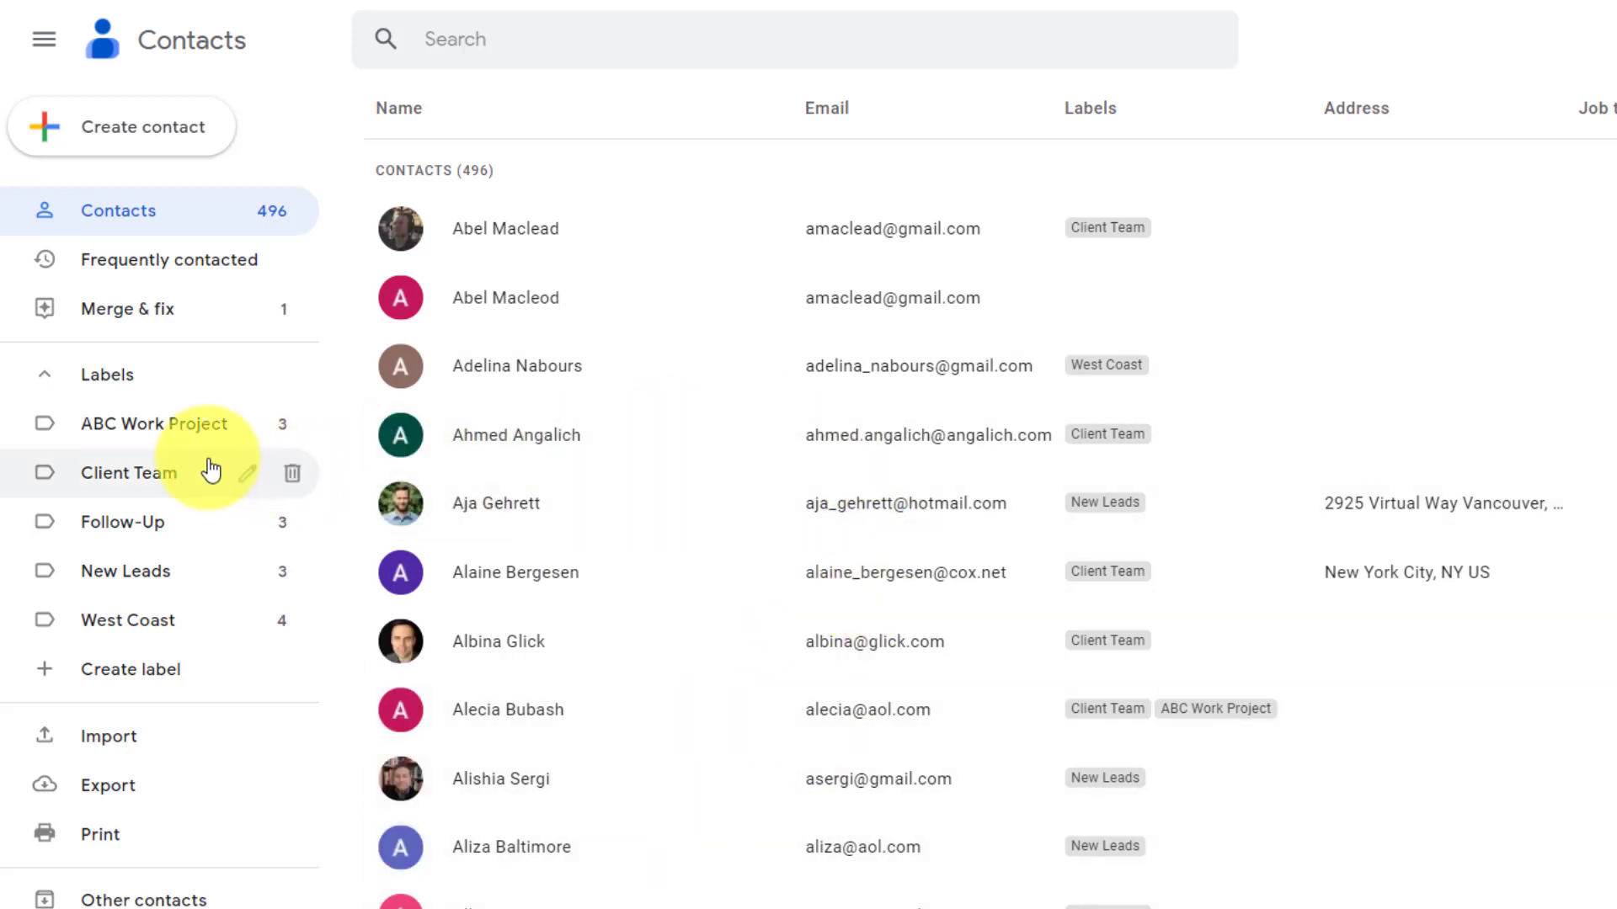
# Browse the Follow-Up and New Leads label lists, ending on the six Client Team contacts
pyautogui.click(153, 528)
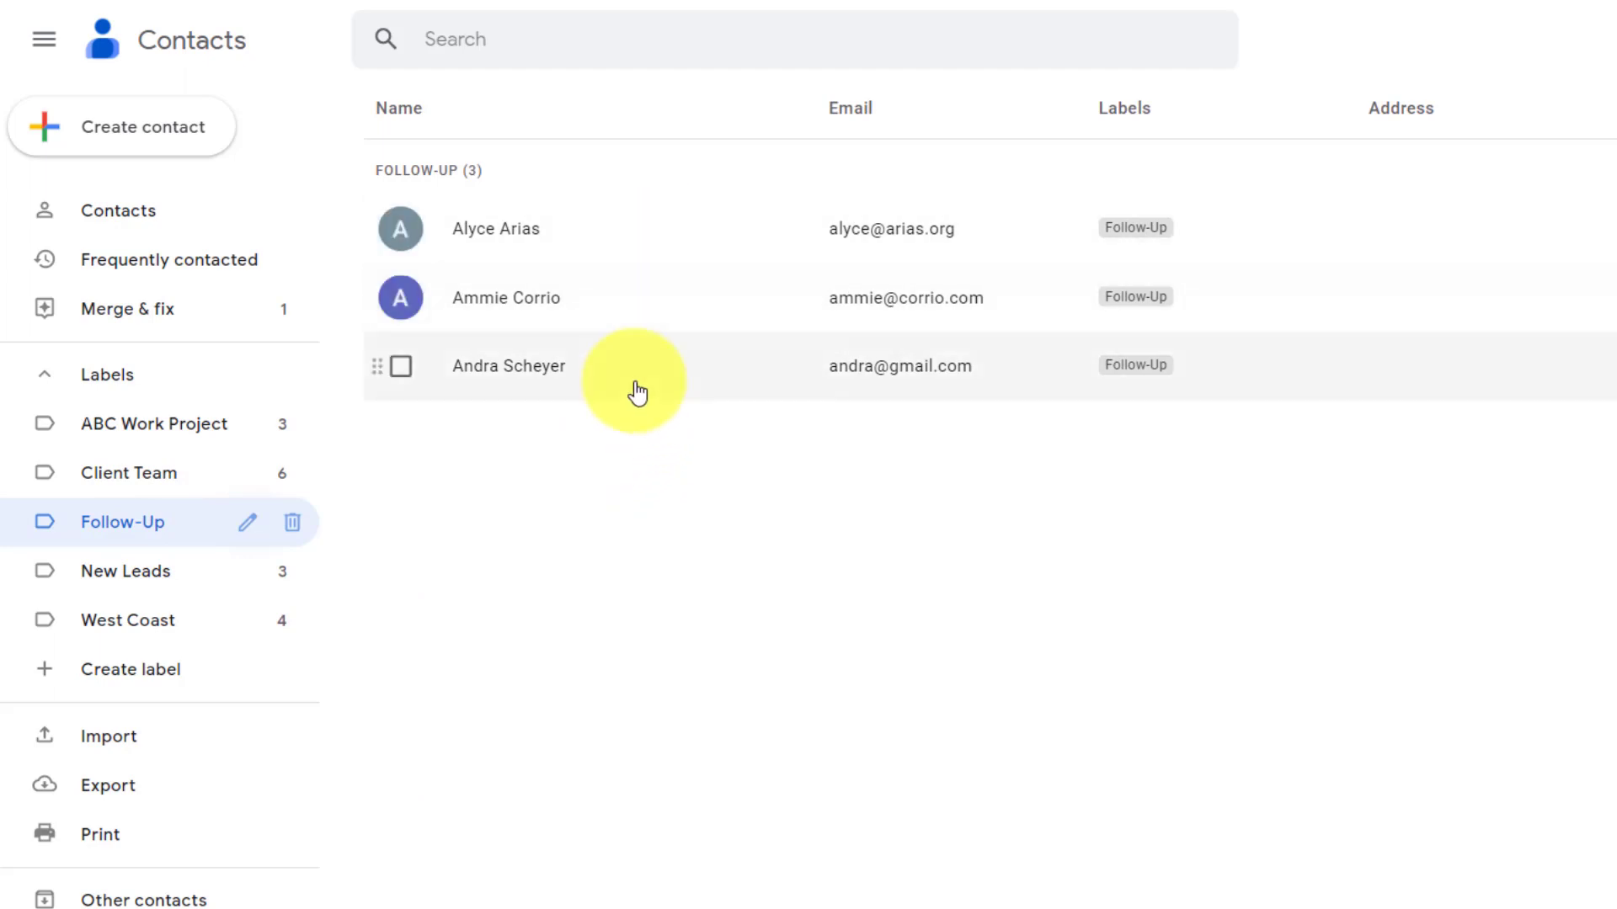
pyautogui.click(122, 575)
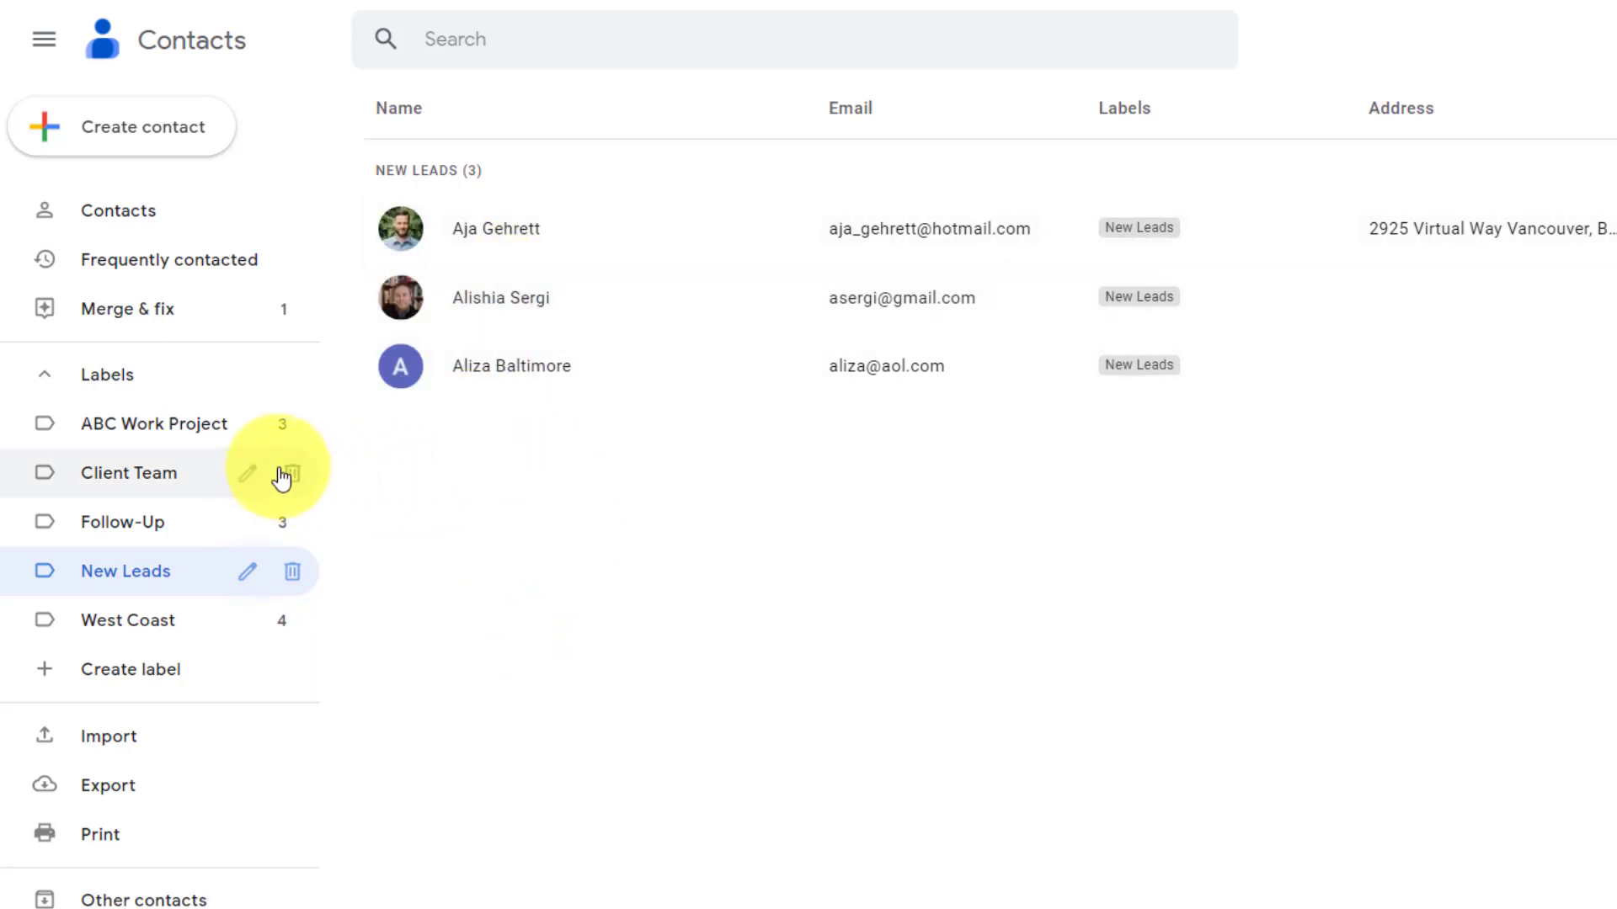
pyautogui.click(143, 480)
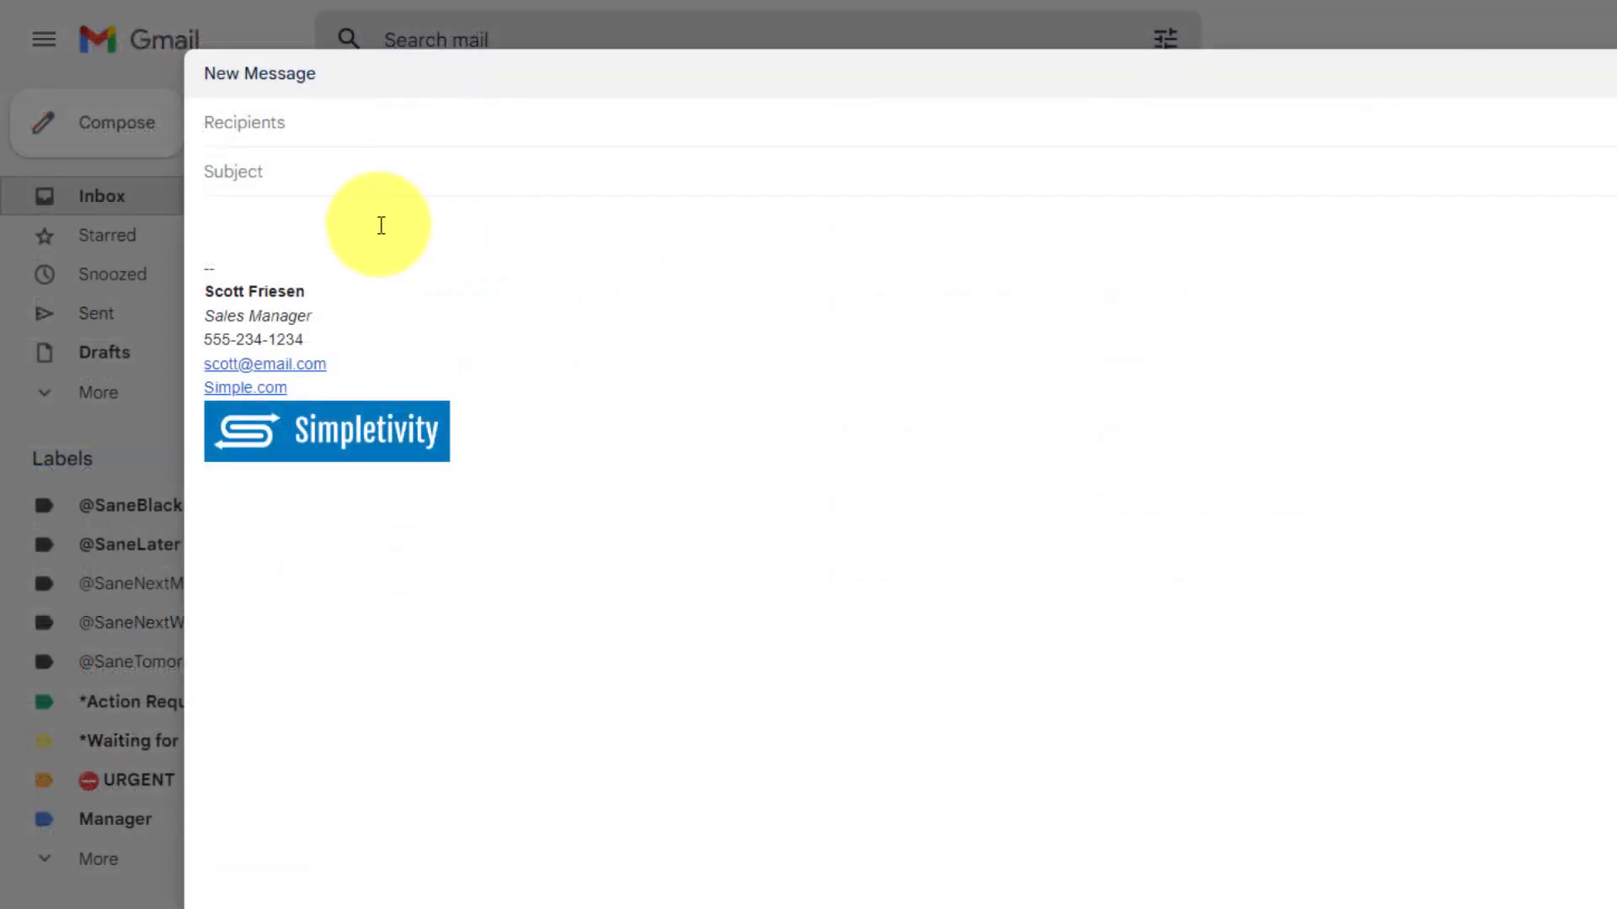
# Address the new email to the Client Team group by searching 'cli' in Recipients
pyautogui.click(305, 136)
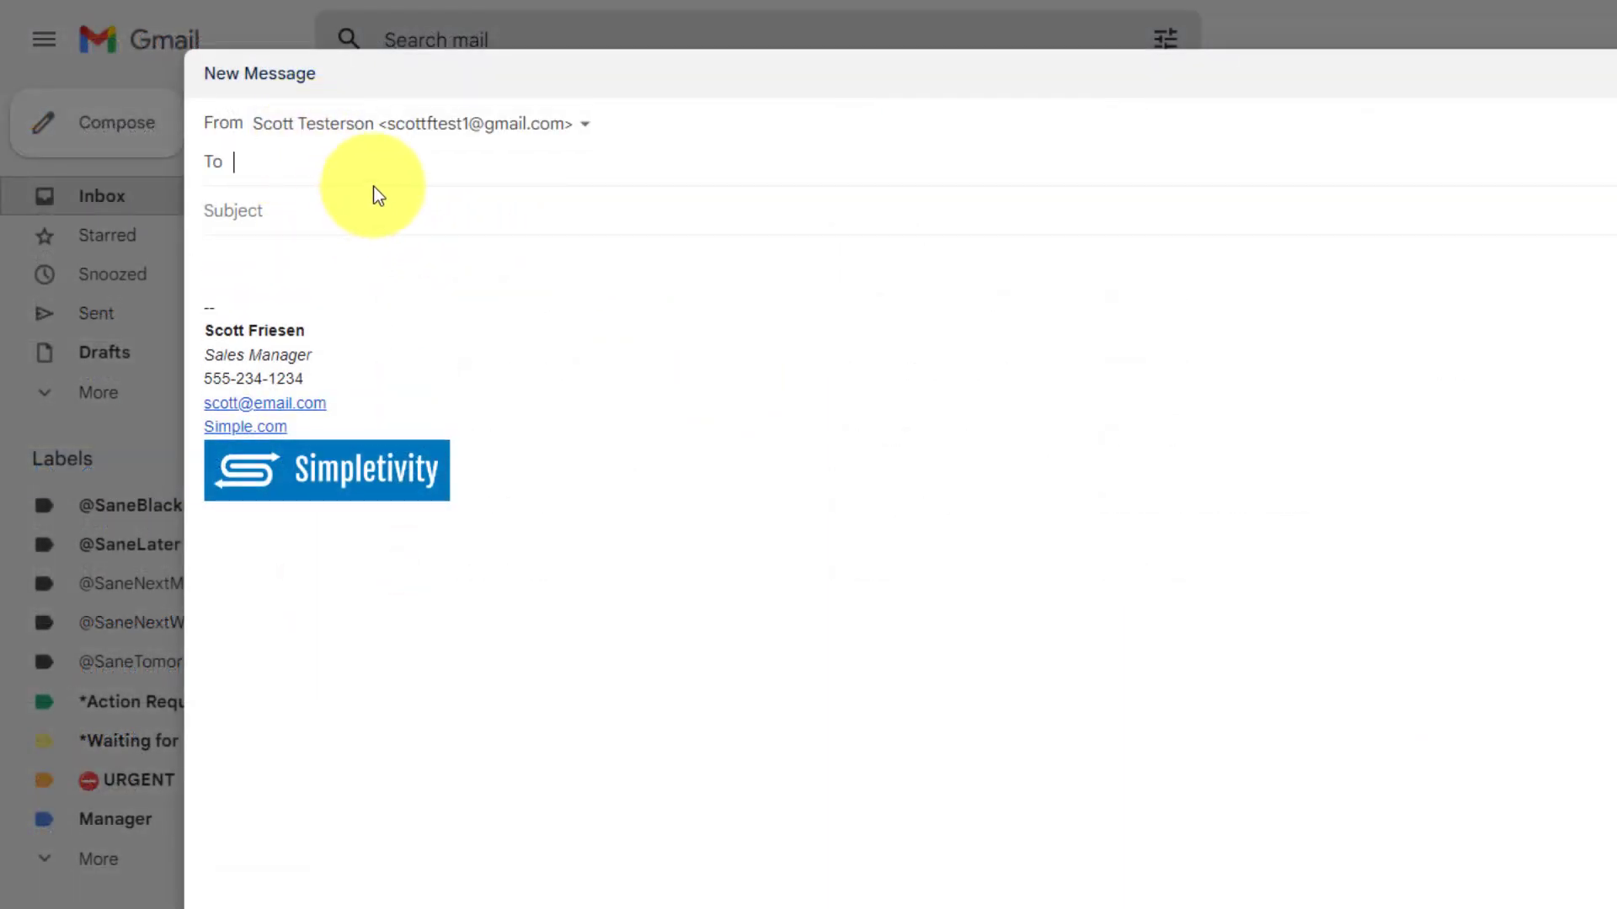
pyautogui.write('cli')
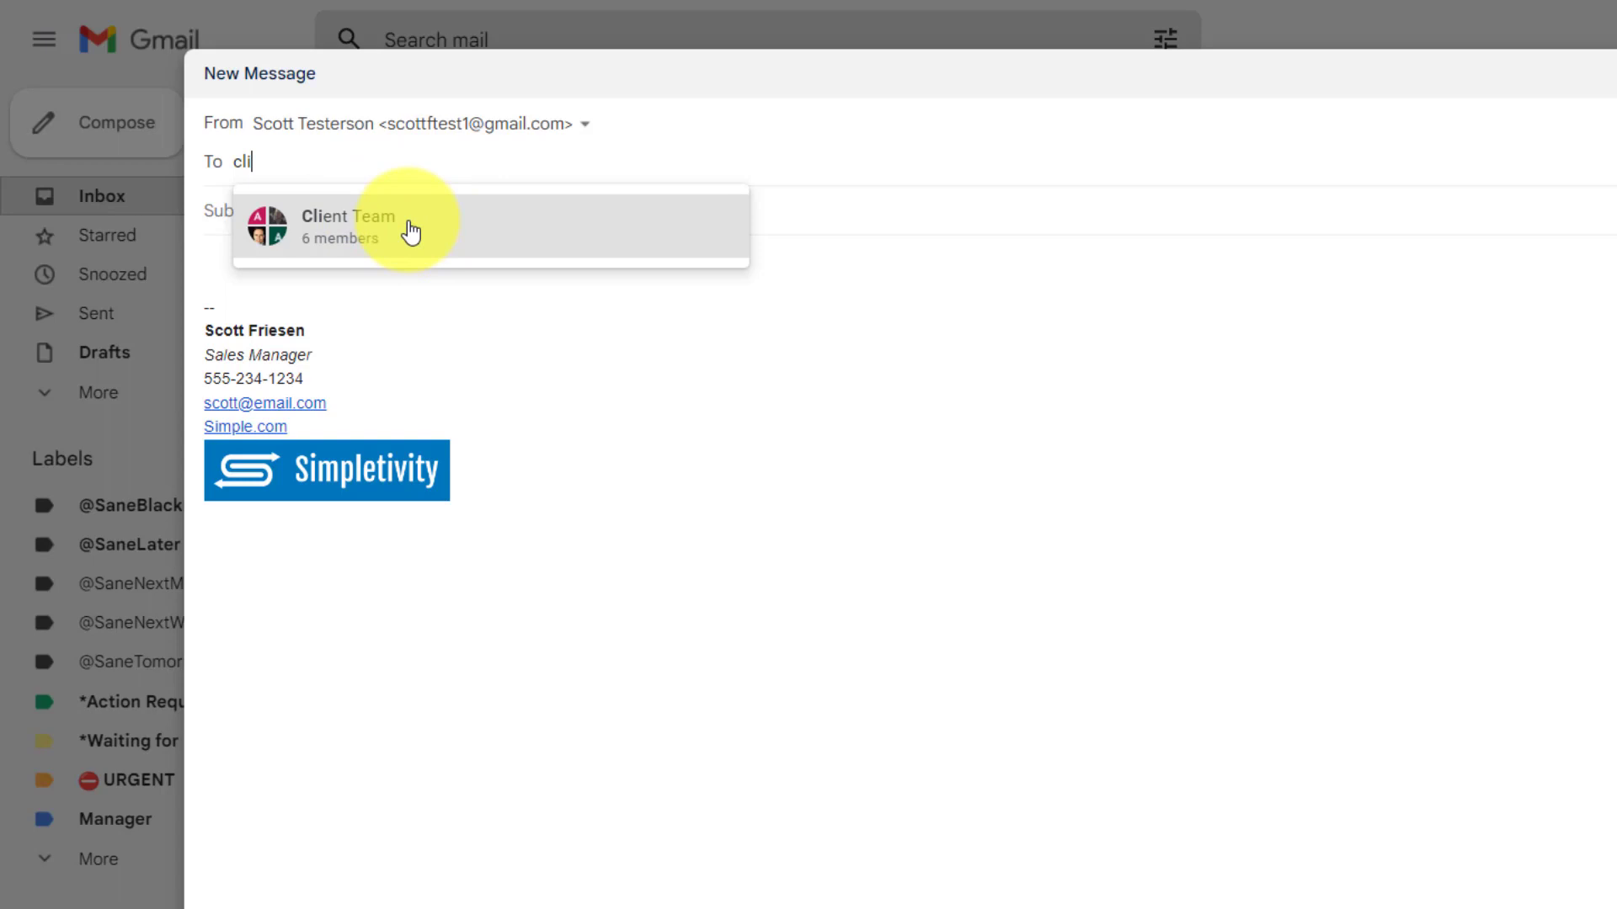
pyautogui.click(336, 227)
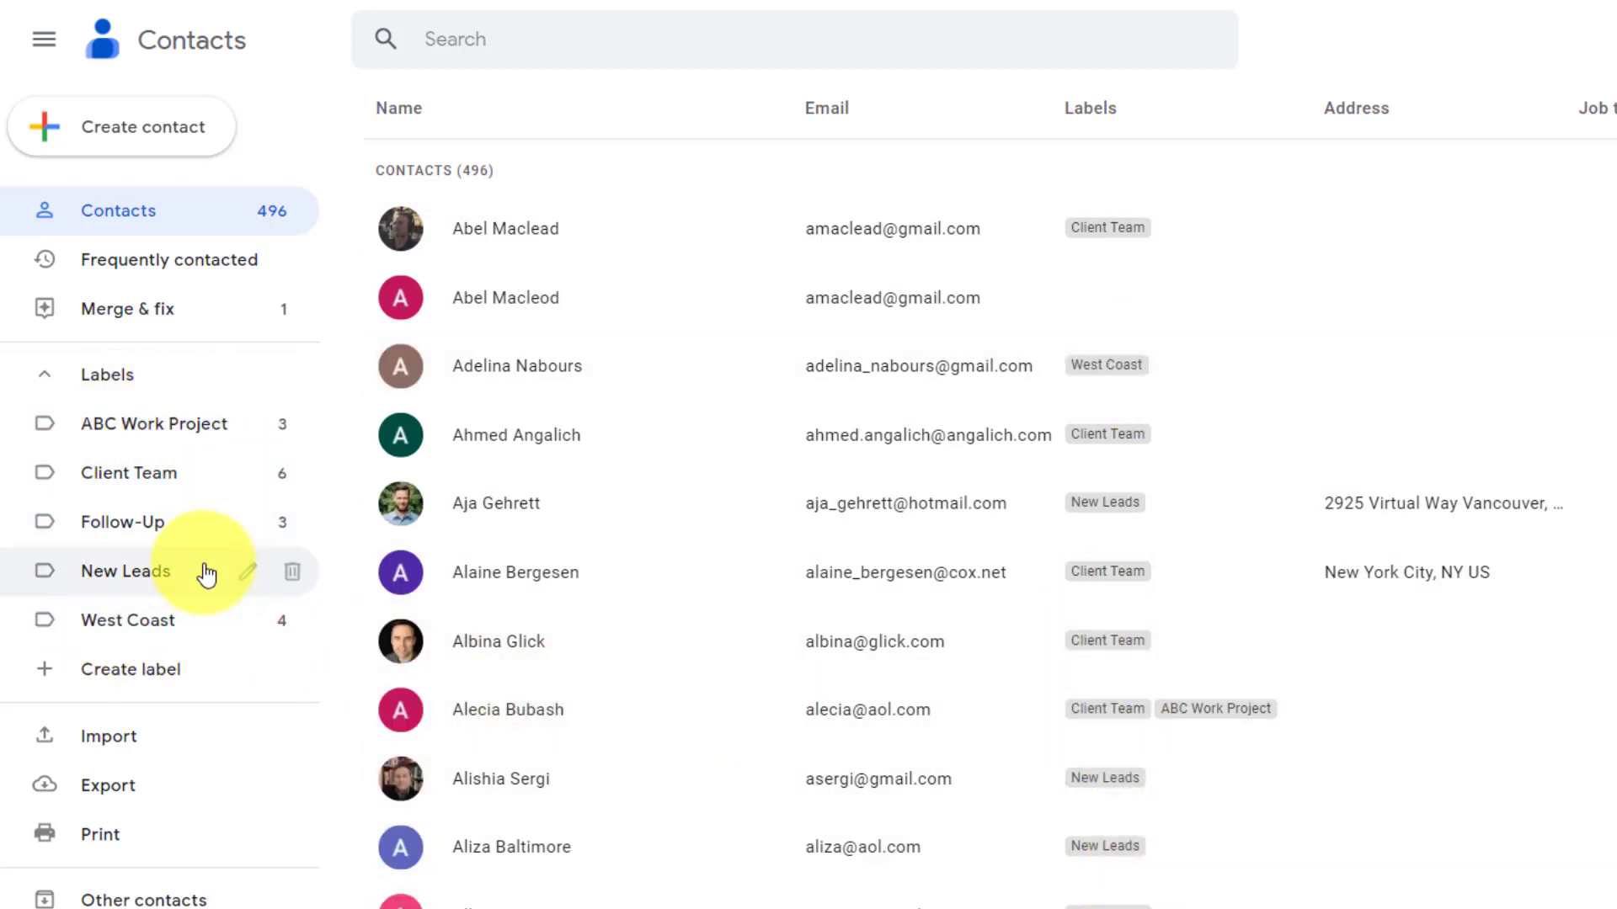
# Rename the New Leads label to end with a red circle emoji and save it
pyautogui.click(248, 576)
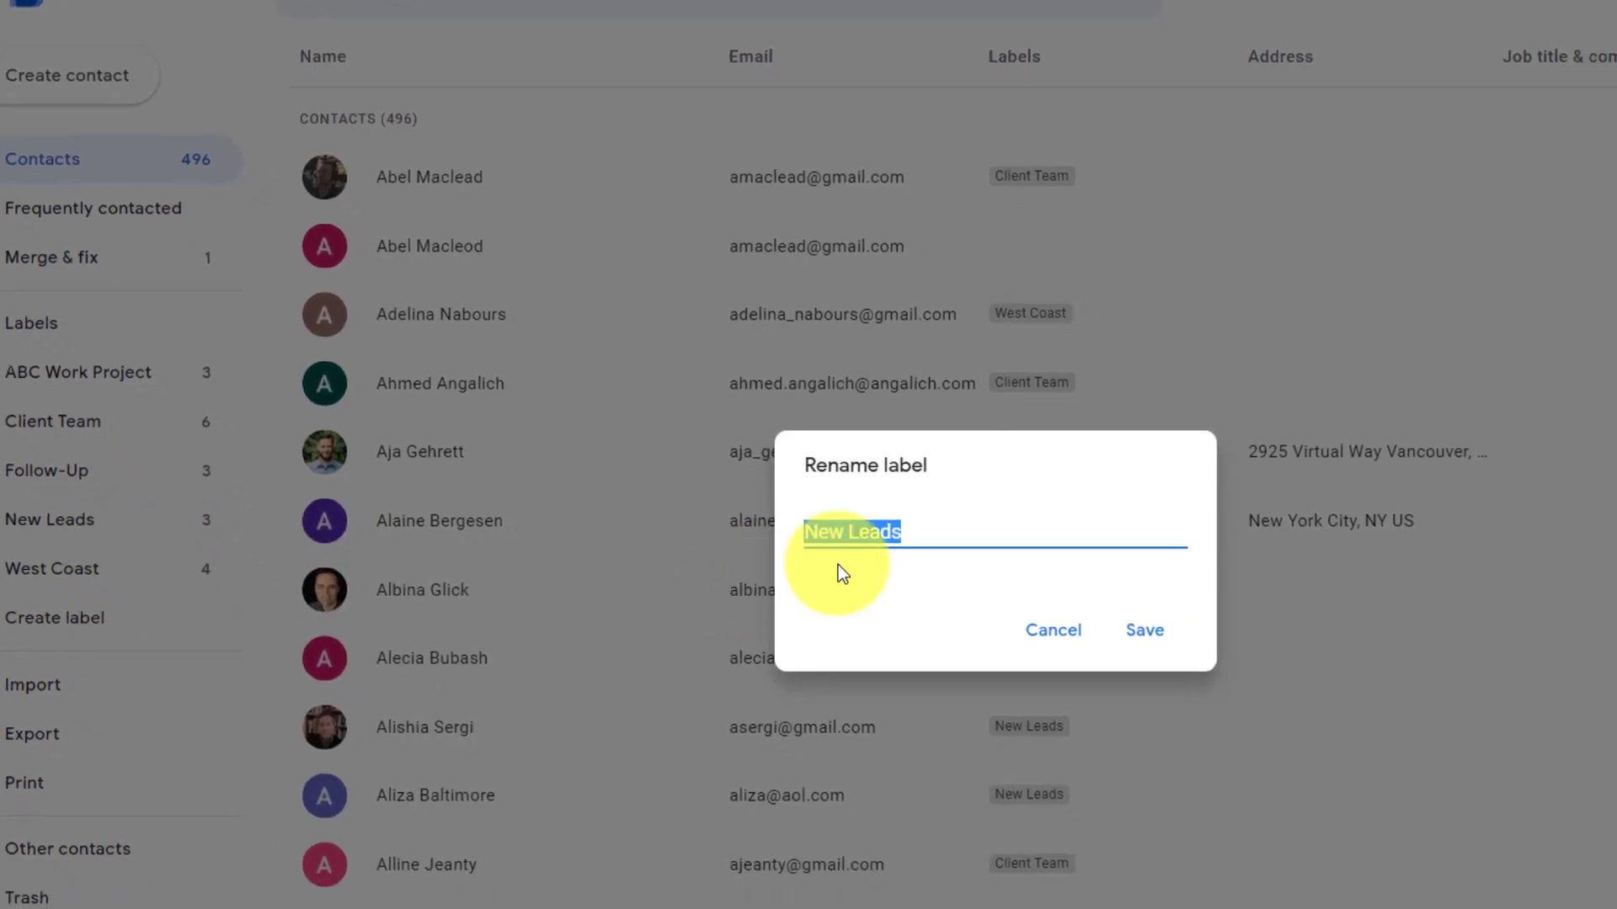
pyautogui.click(1028, 582)
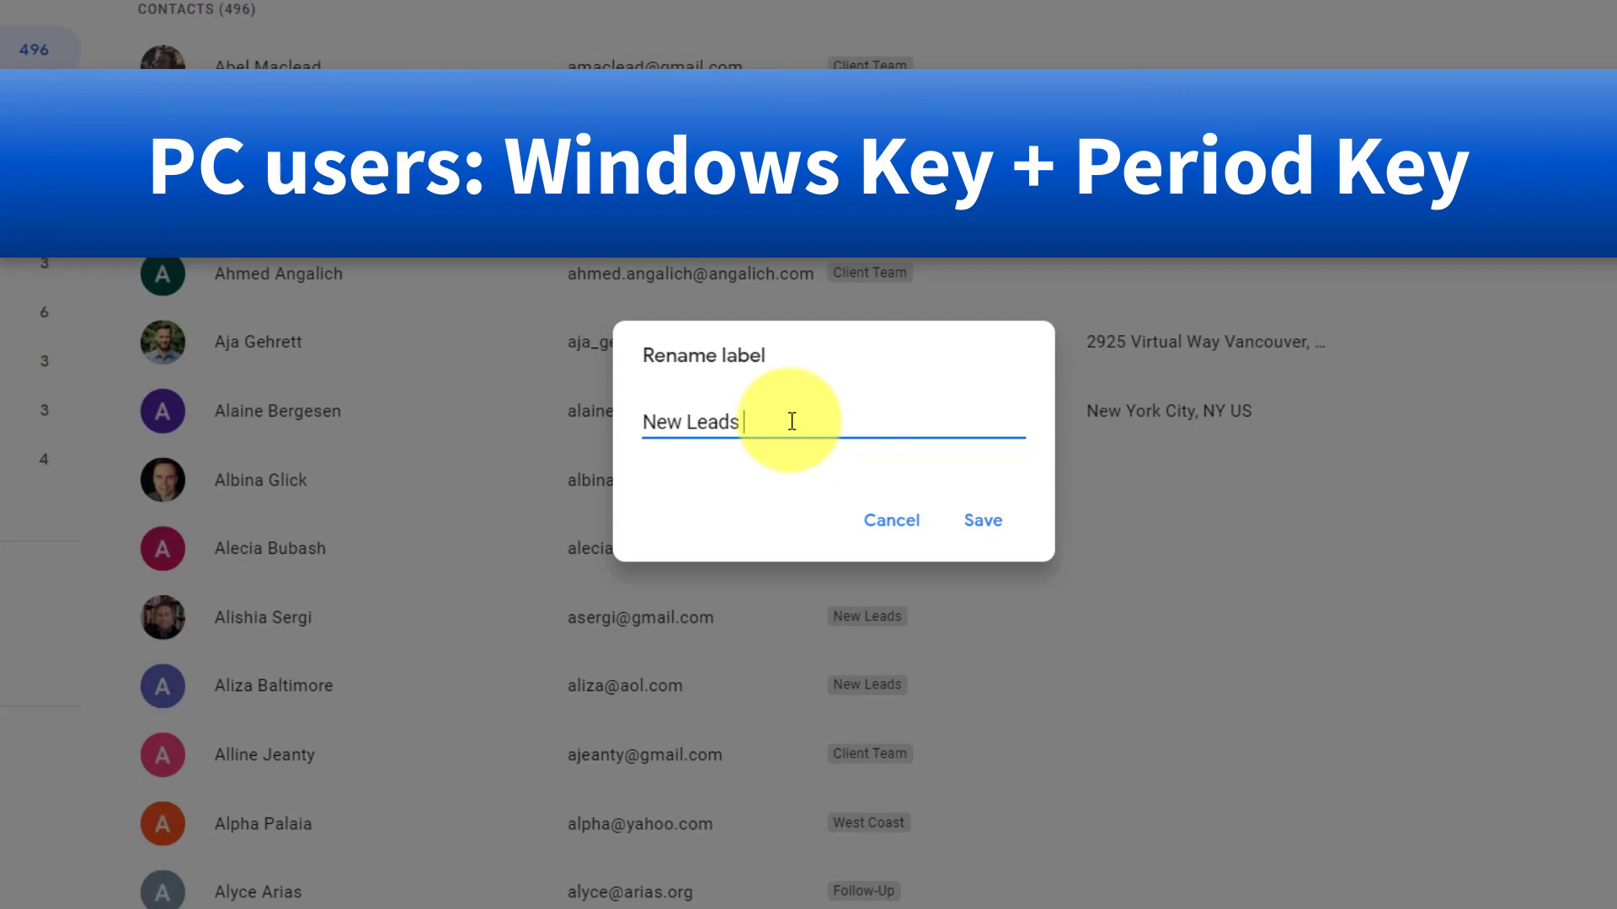
pyautogui.press('super+period')
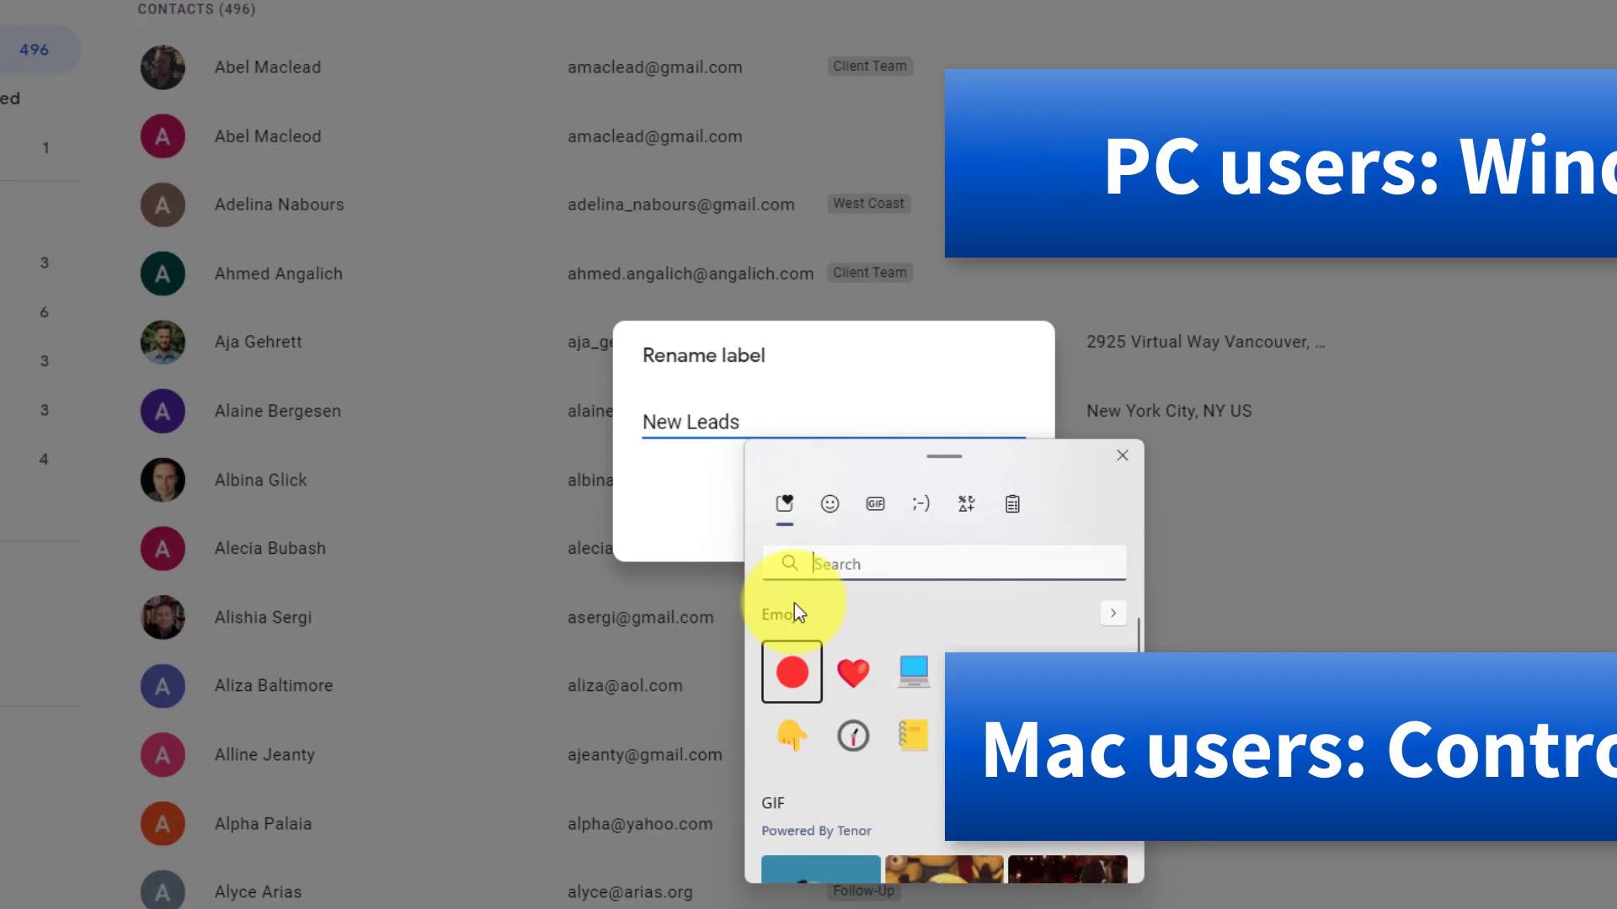
pyautogui.click(795, 674)
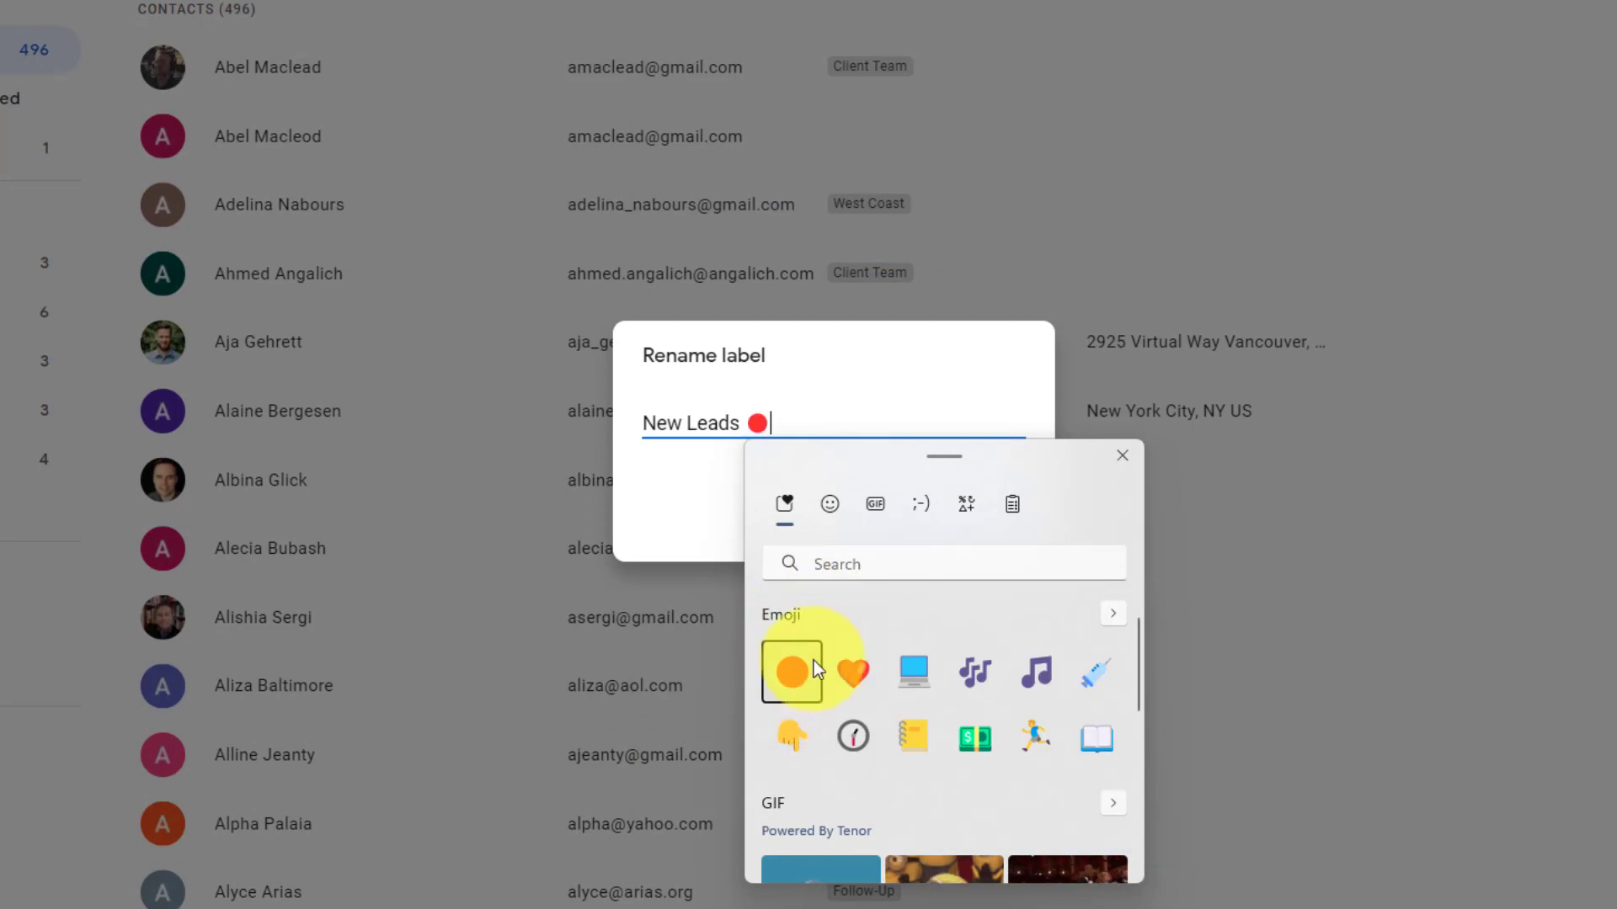
pyautogui.click(1129, 458)
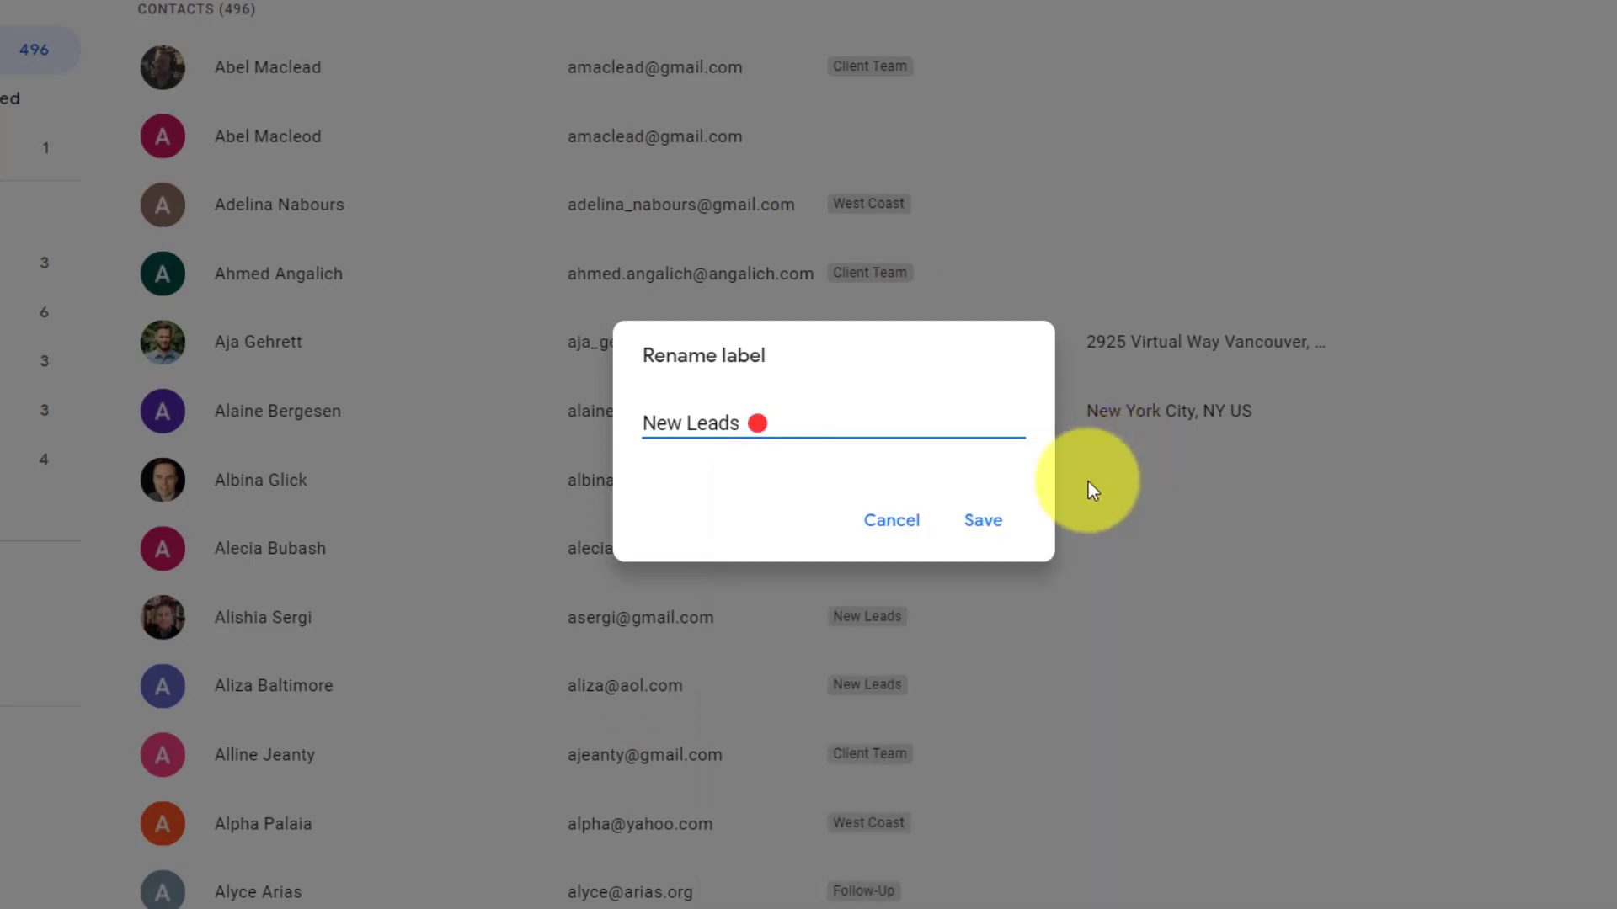
pyautogui.click(981, 521)
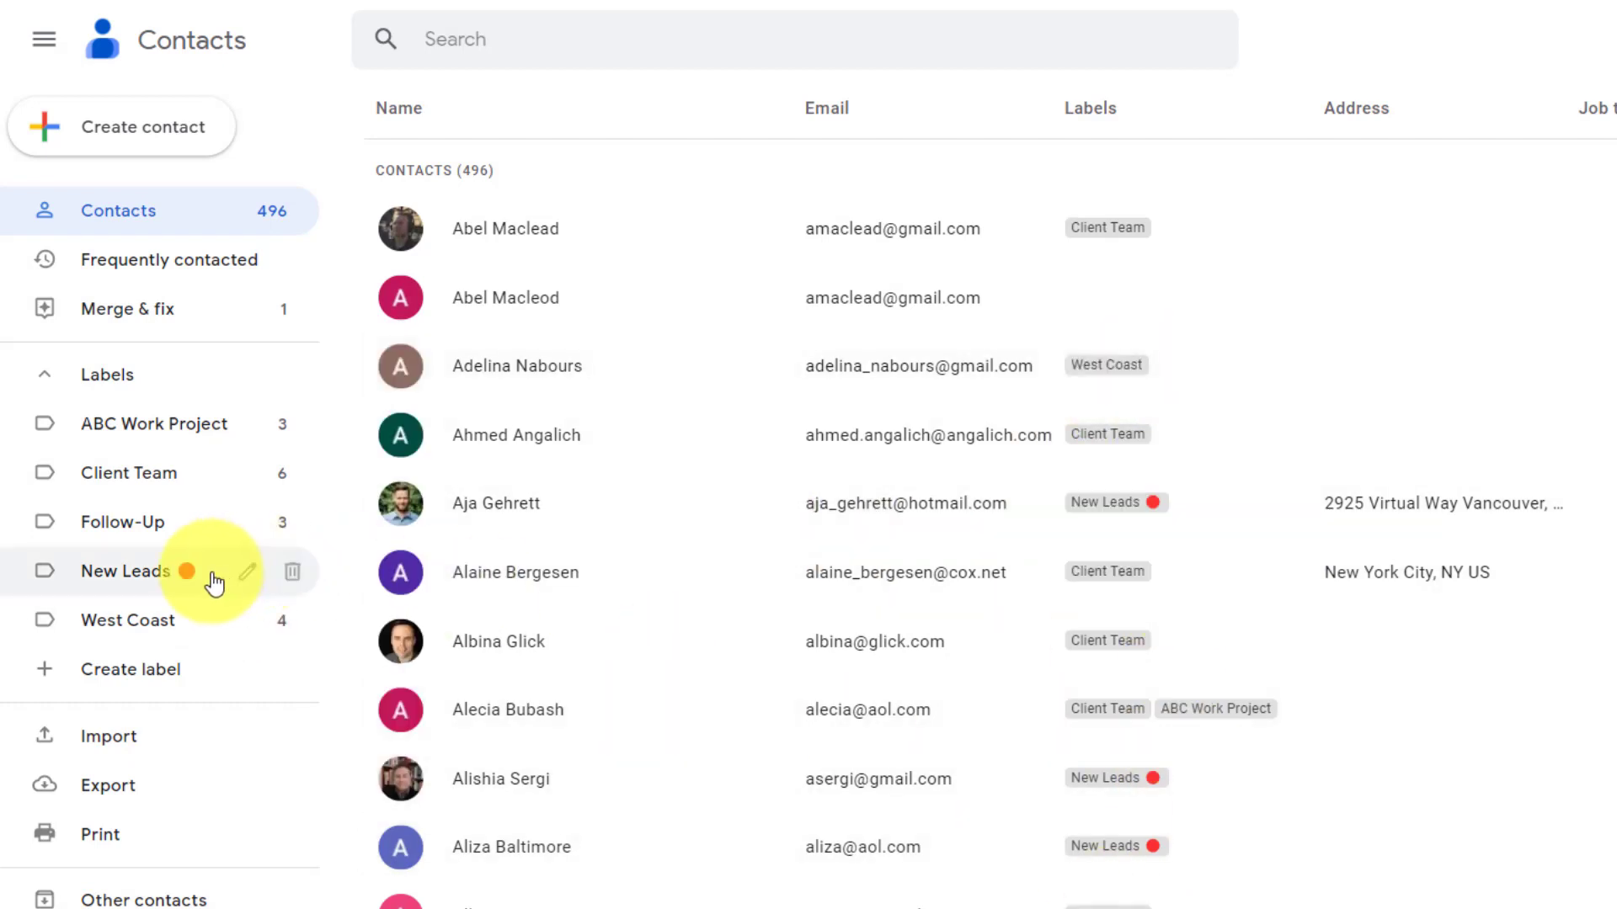
# Append a laptop emoji to the Client Team label name and save it
pyautogui.moveTo(221, 581)
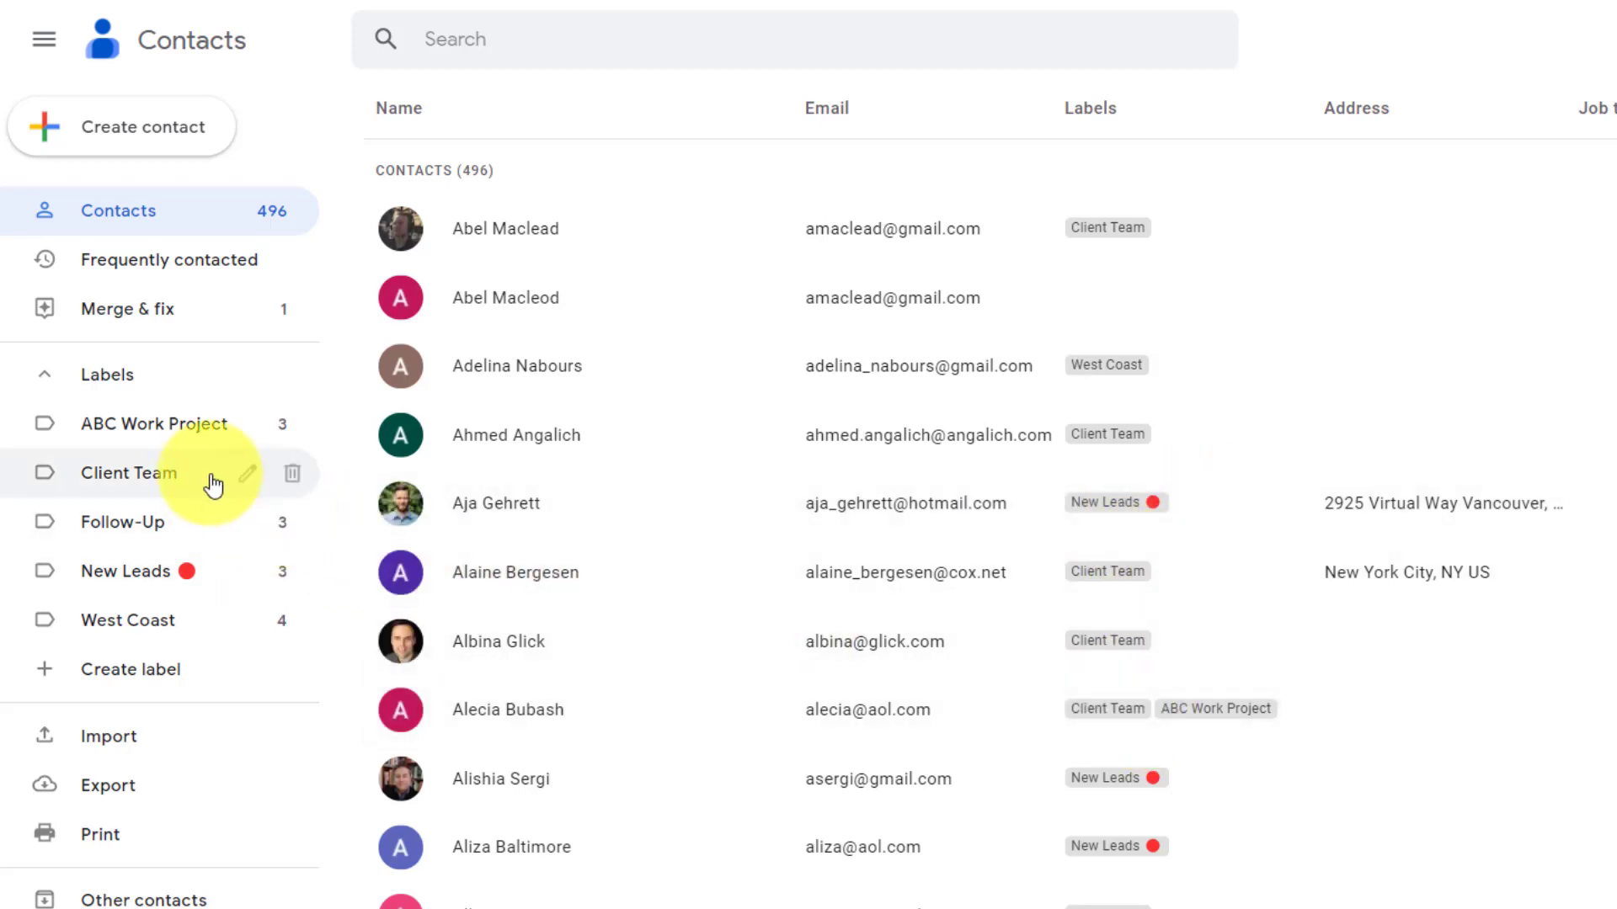
pyautogui.click(251, 476)
pyautogui.click(1035, 583)
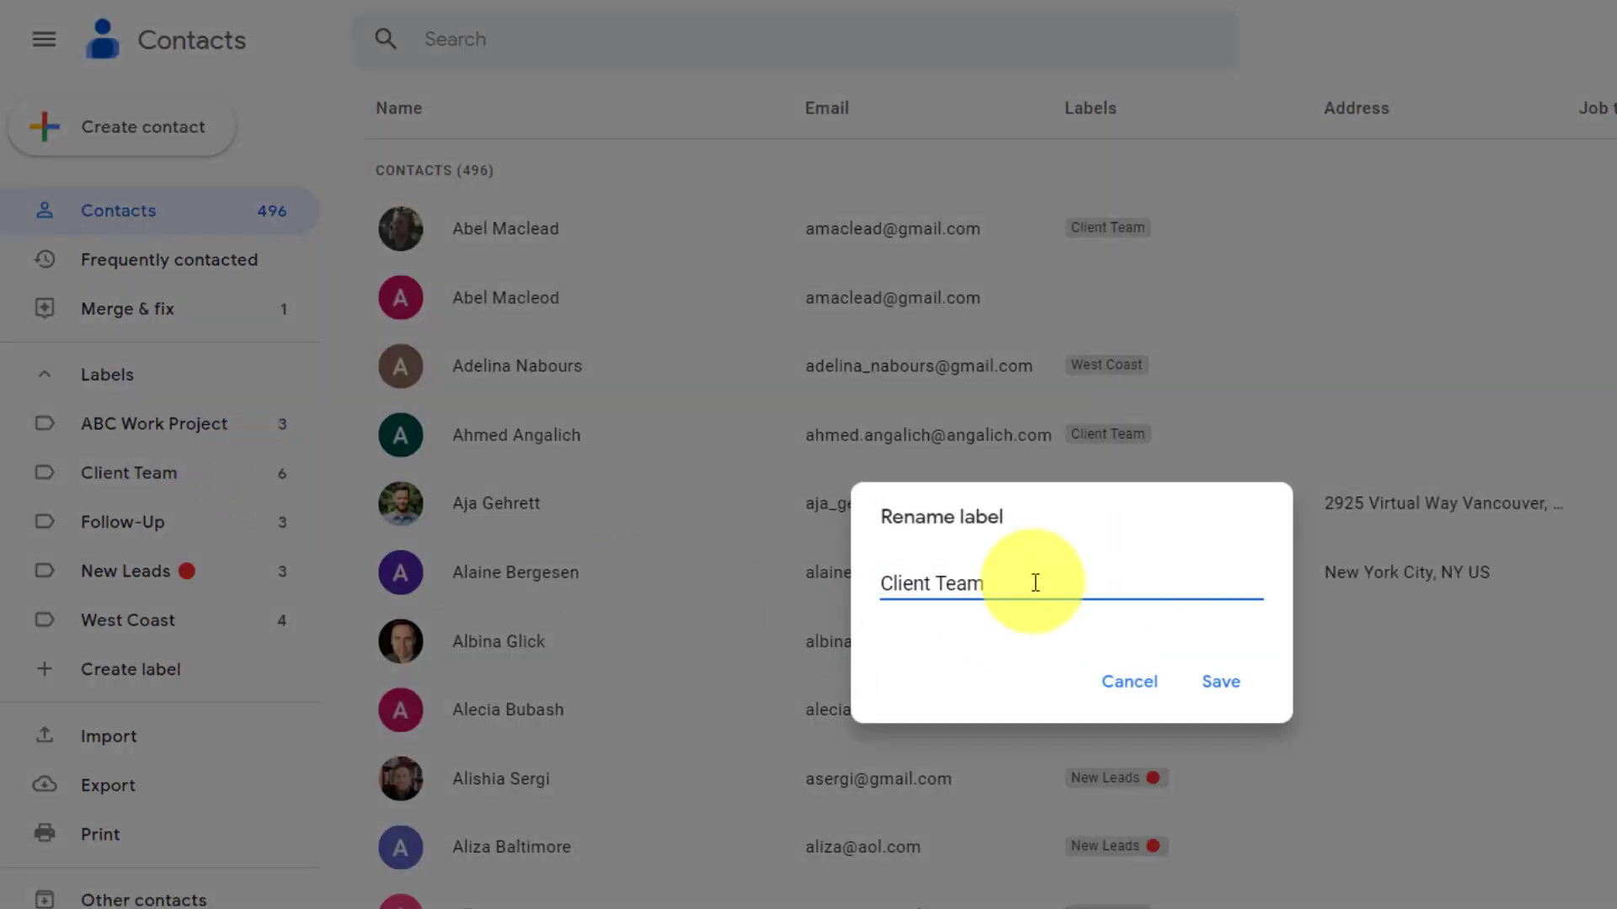
pyautogui.press('super+period')
pyautogui.click(1159, 832)
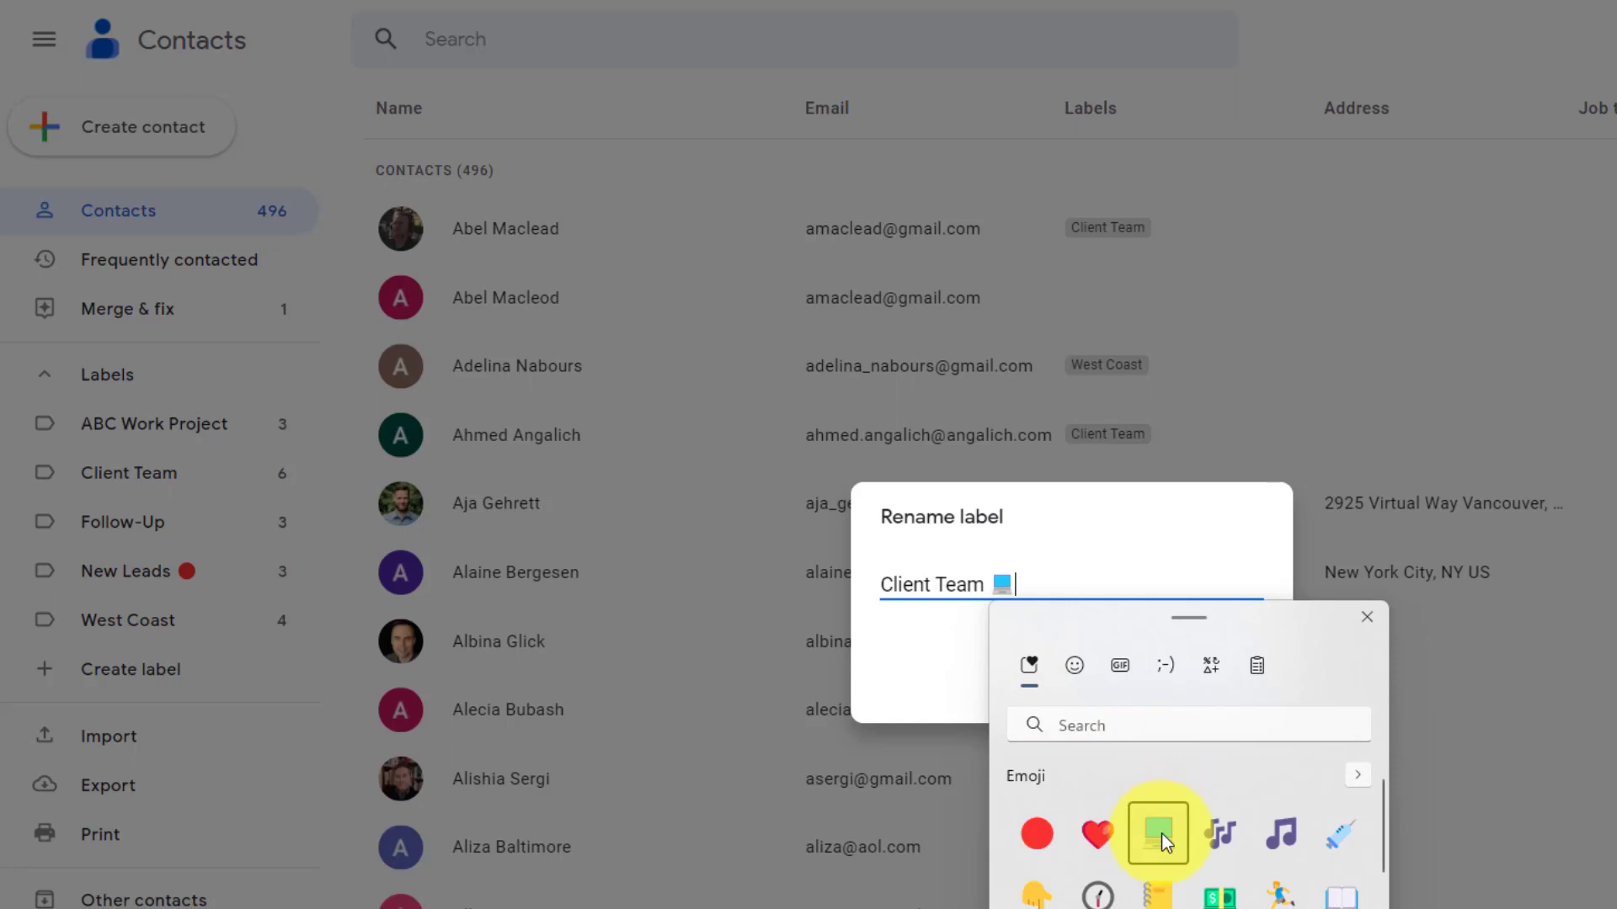
pyautogui.click(1367, 619)
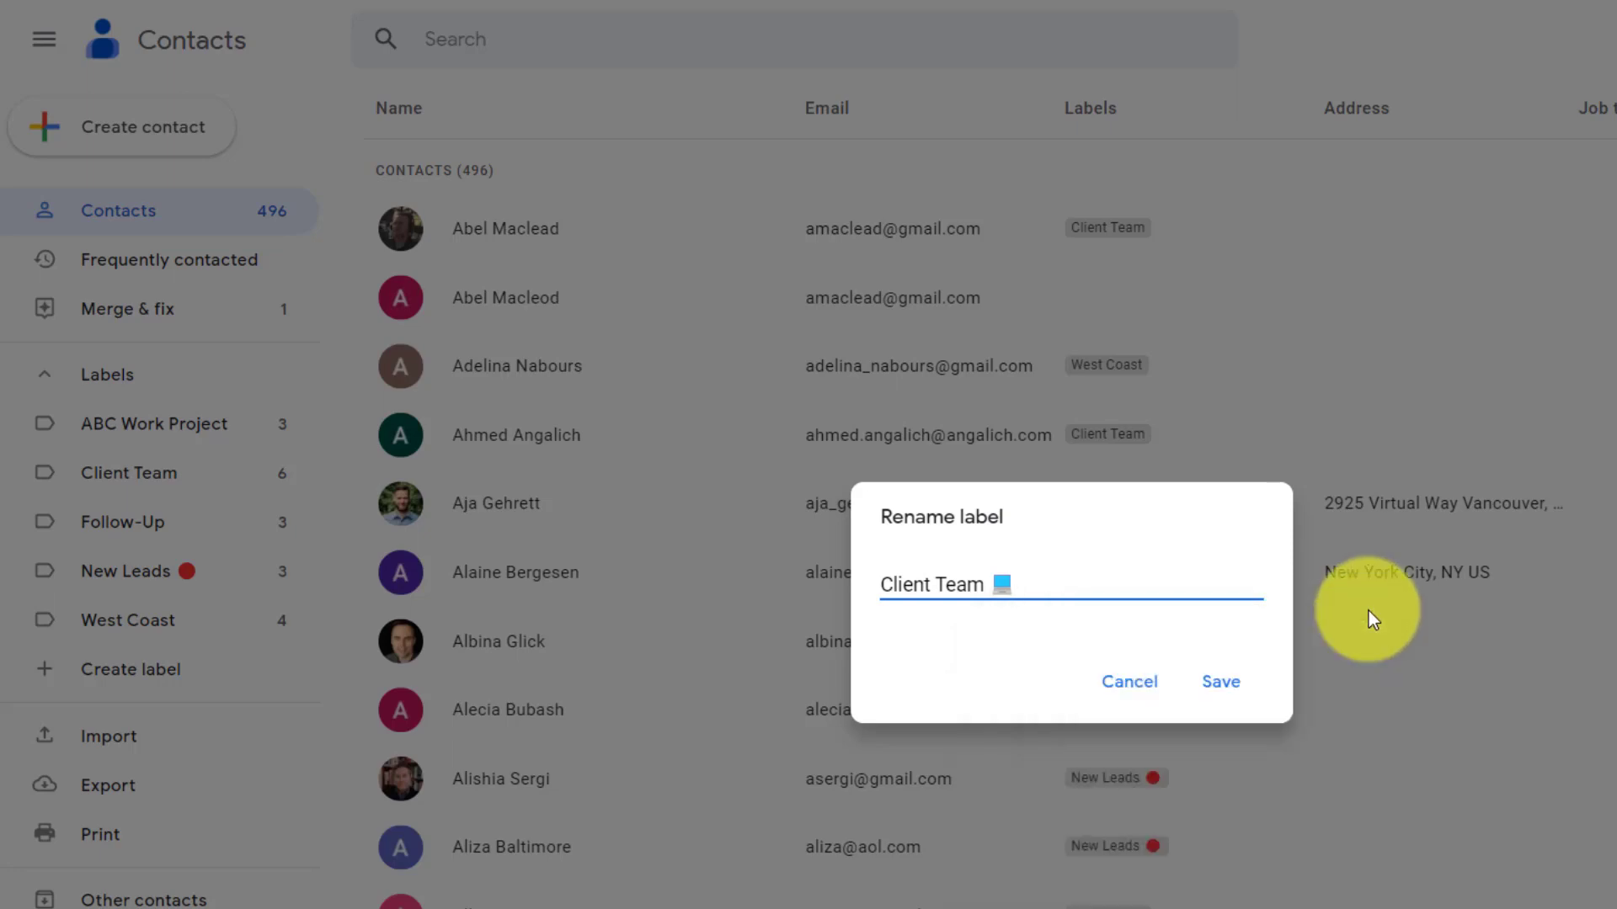
pyautogui.click(1225, 678)
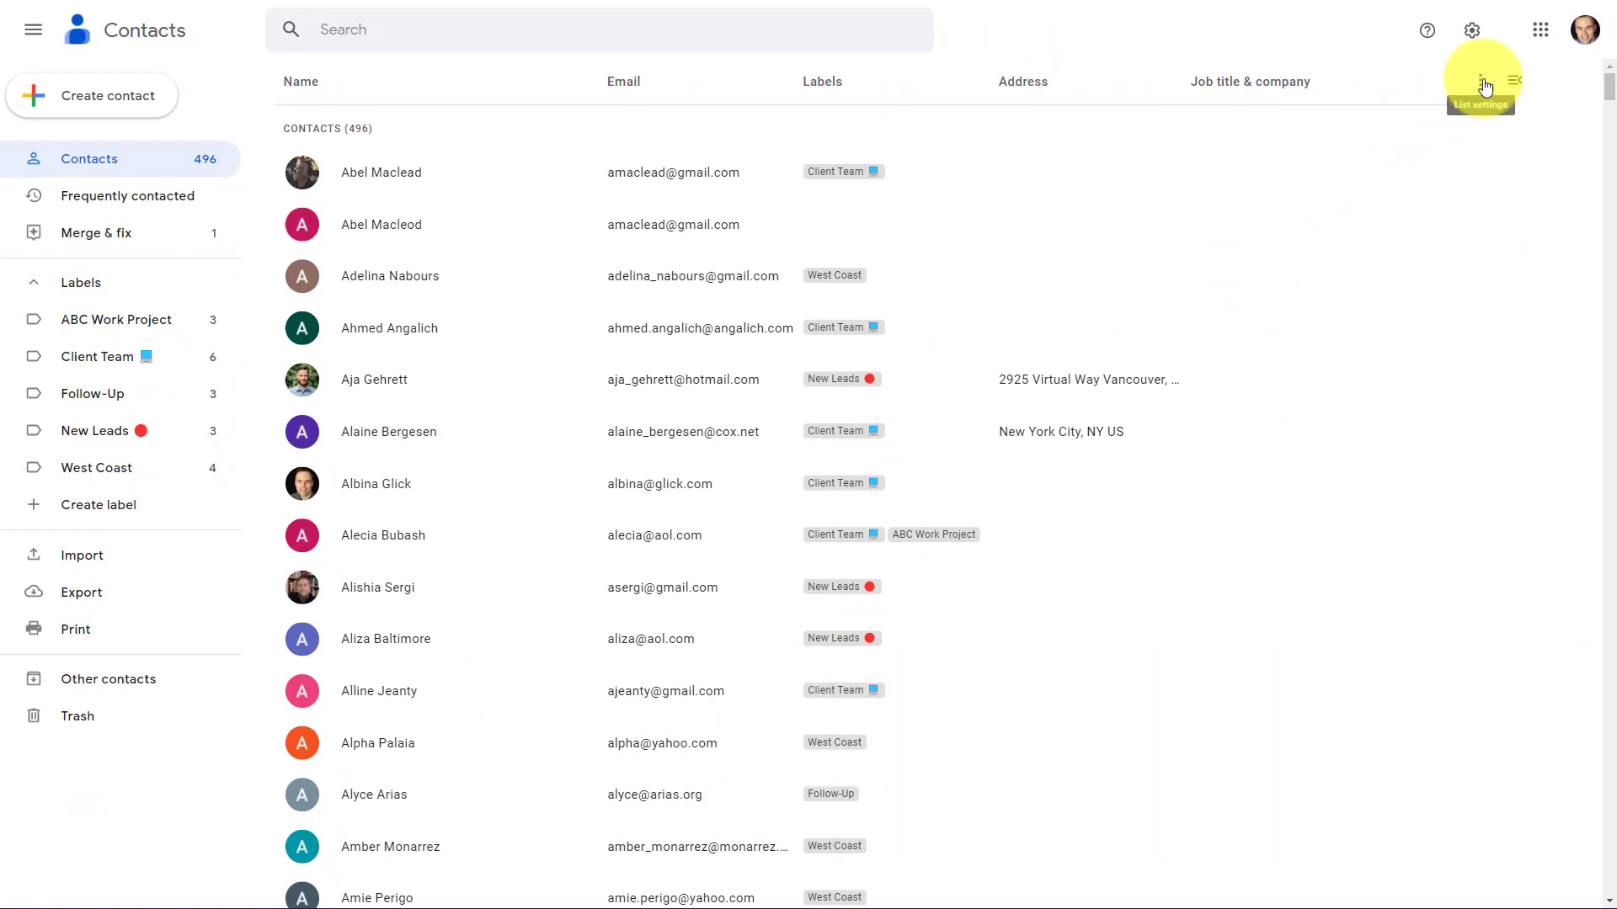
# Switch the contact list display density to Compact
pyautogui.click(1482, 82)
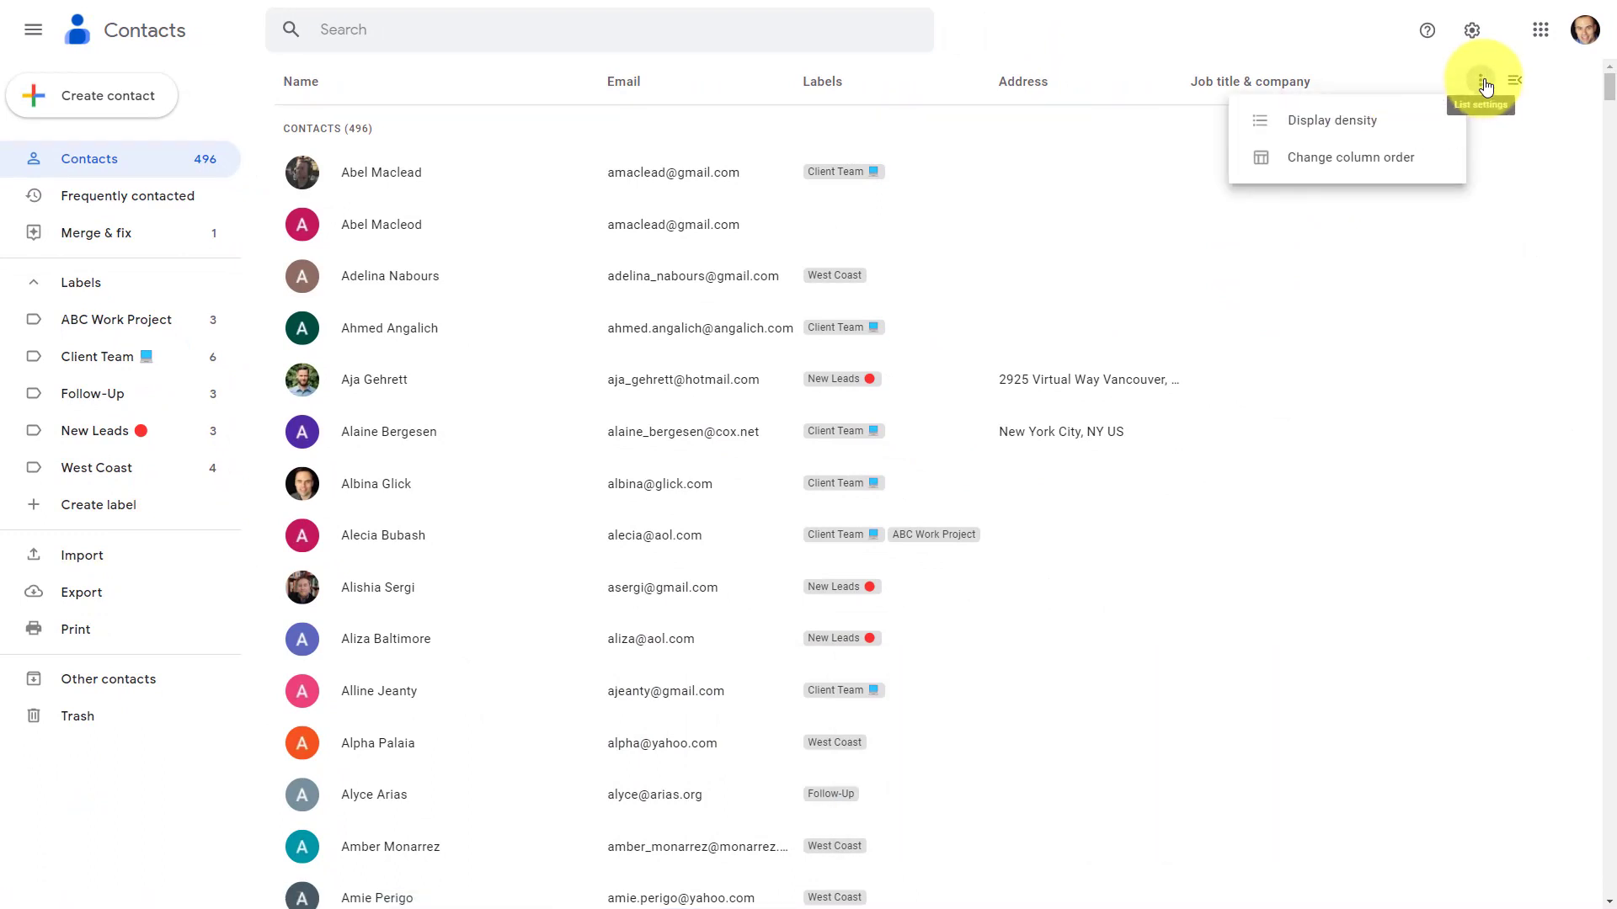
pyautogui.click(1369, 125)
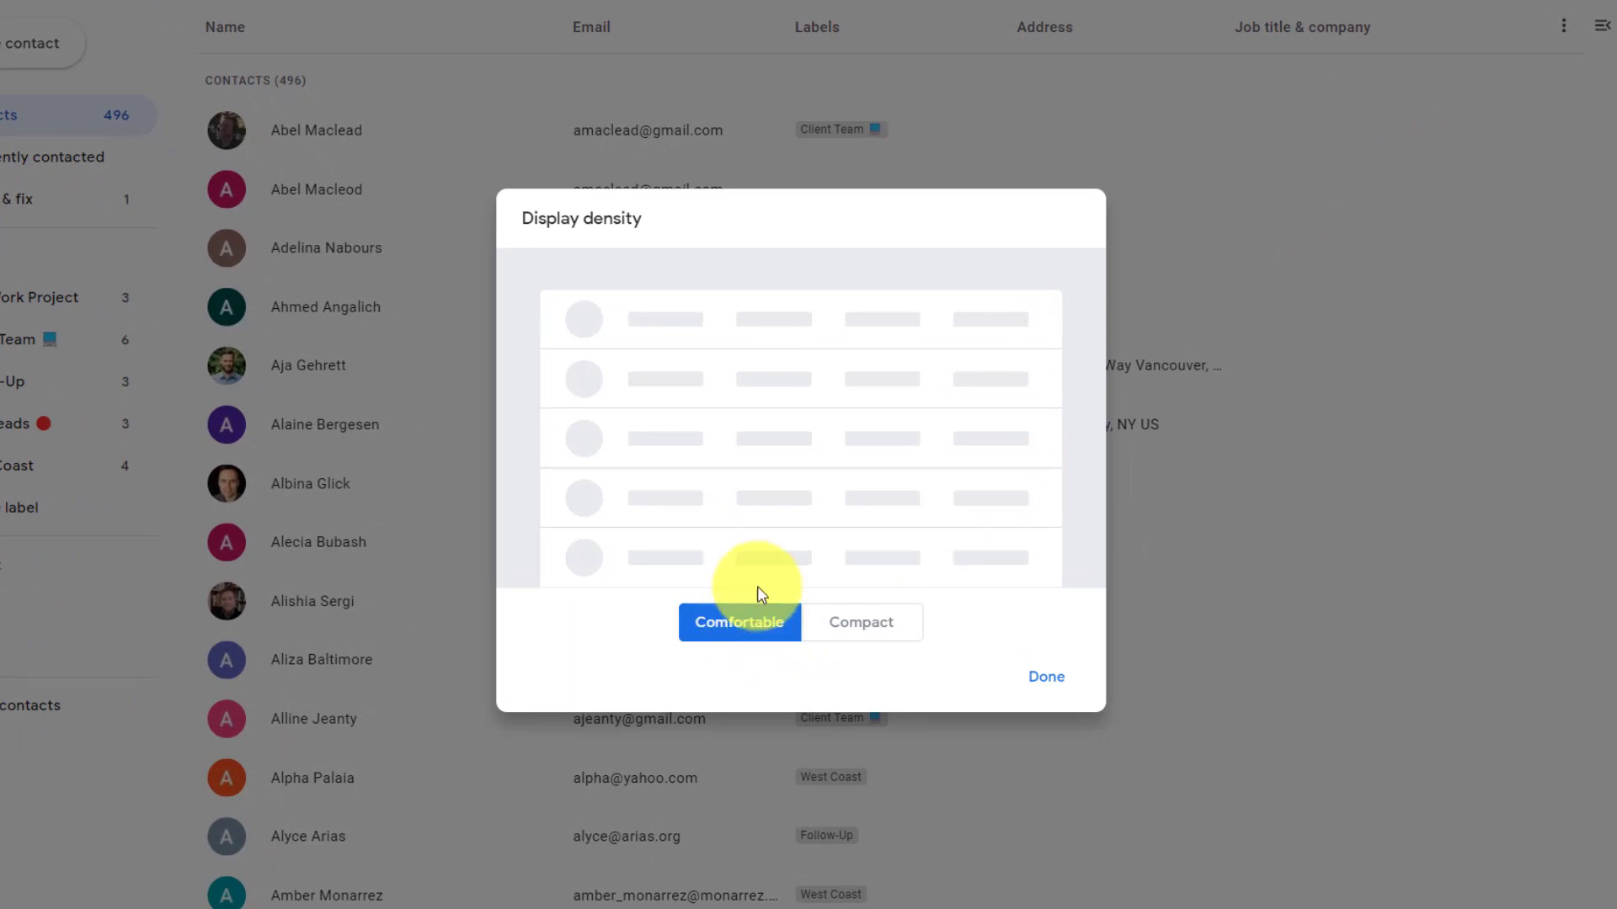
pyautogui.click(857, 632)
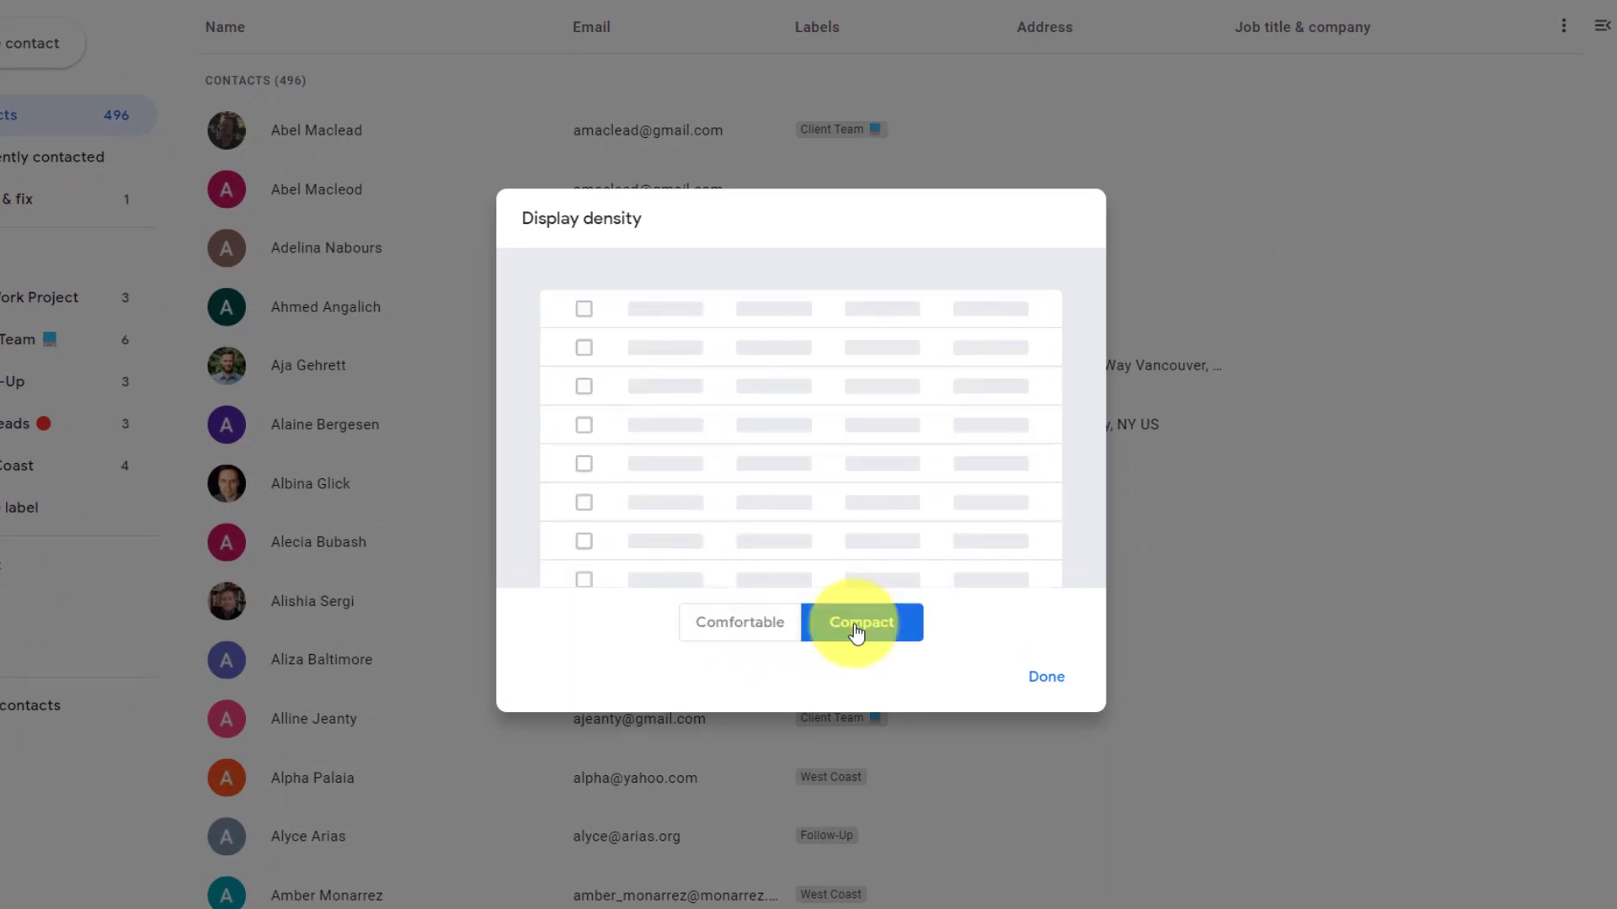
pyautogui.click(1048, 679)
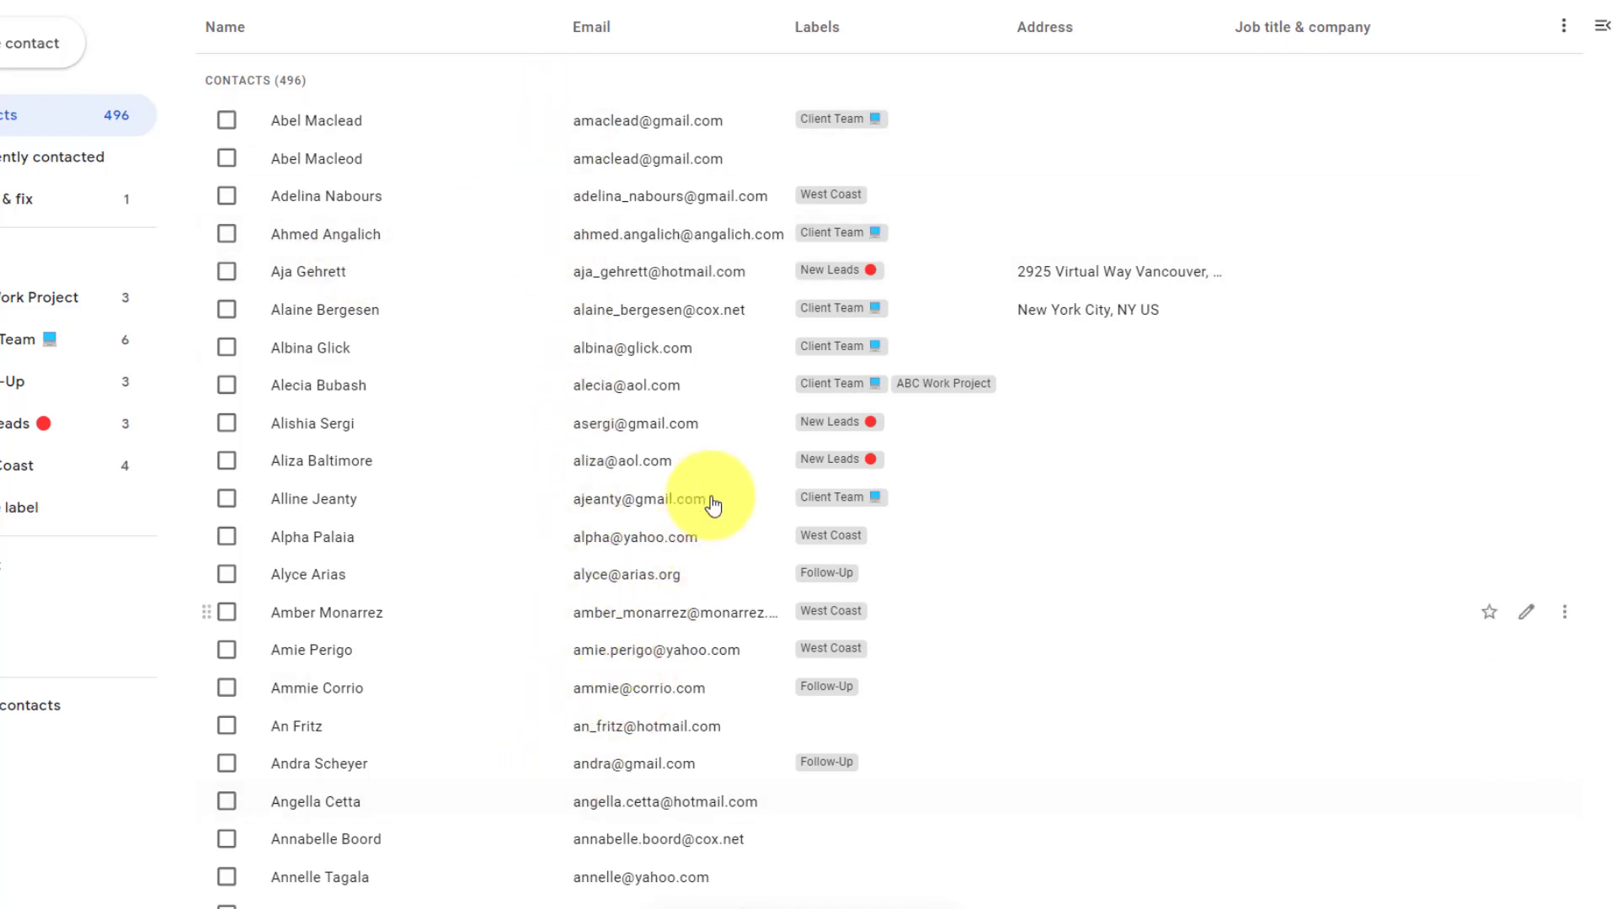
# Restore Comfortable display density and bring the List settings options back up
pyautogui.click(1568, 28)
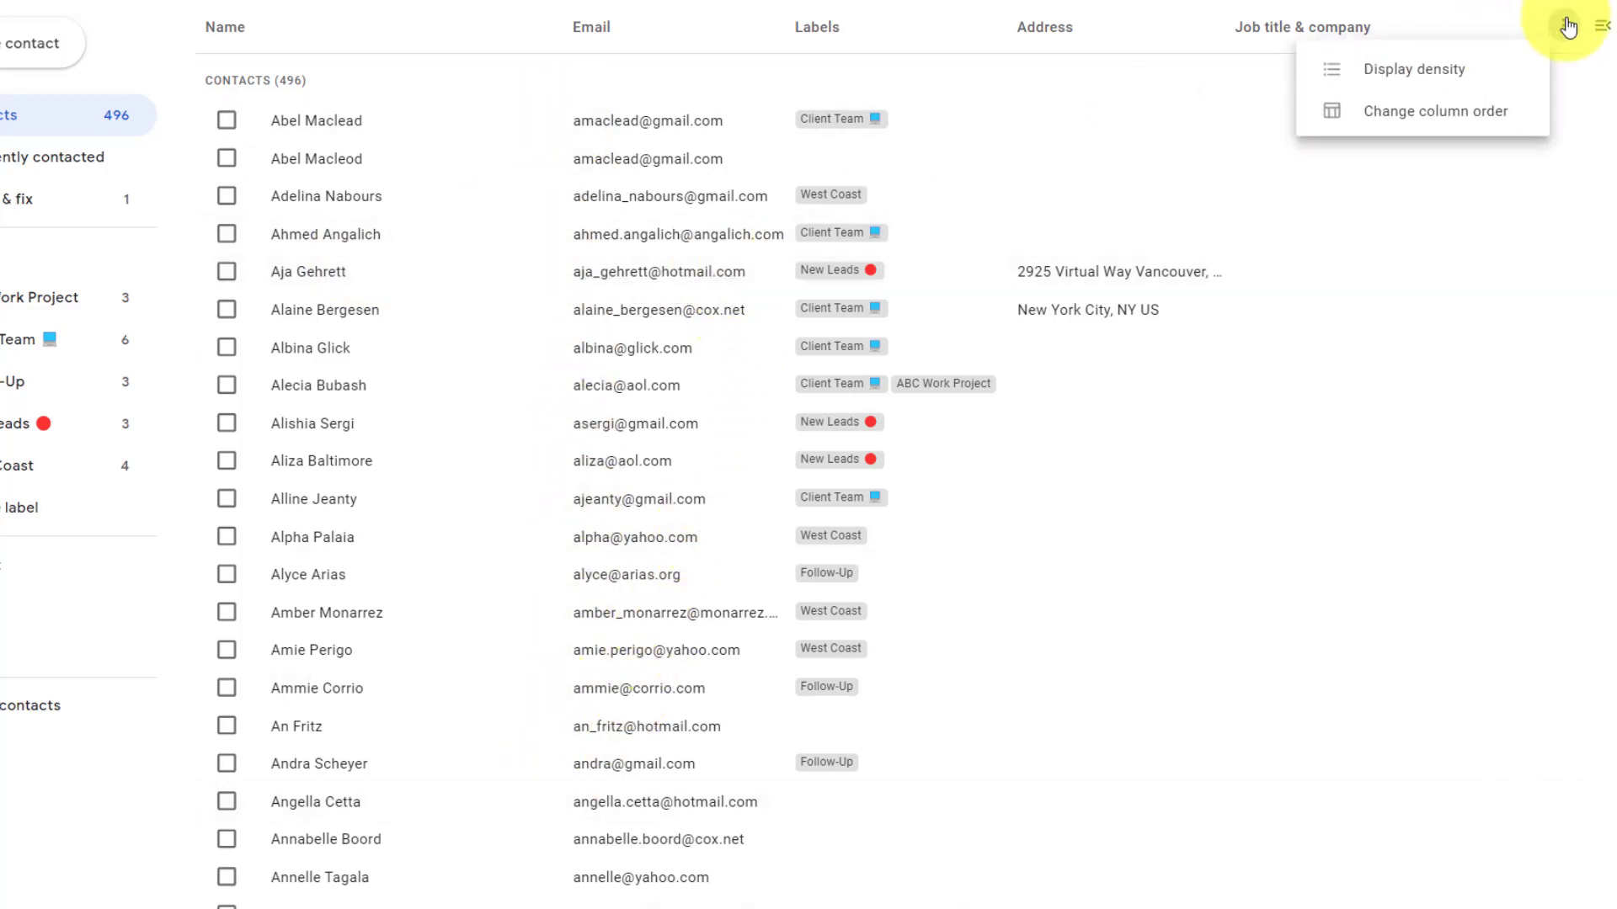
pyautogui.click(1367, 76)
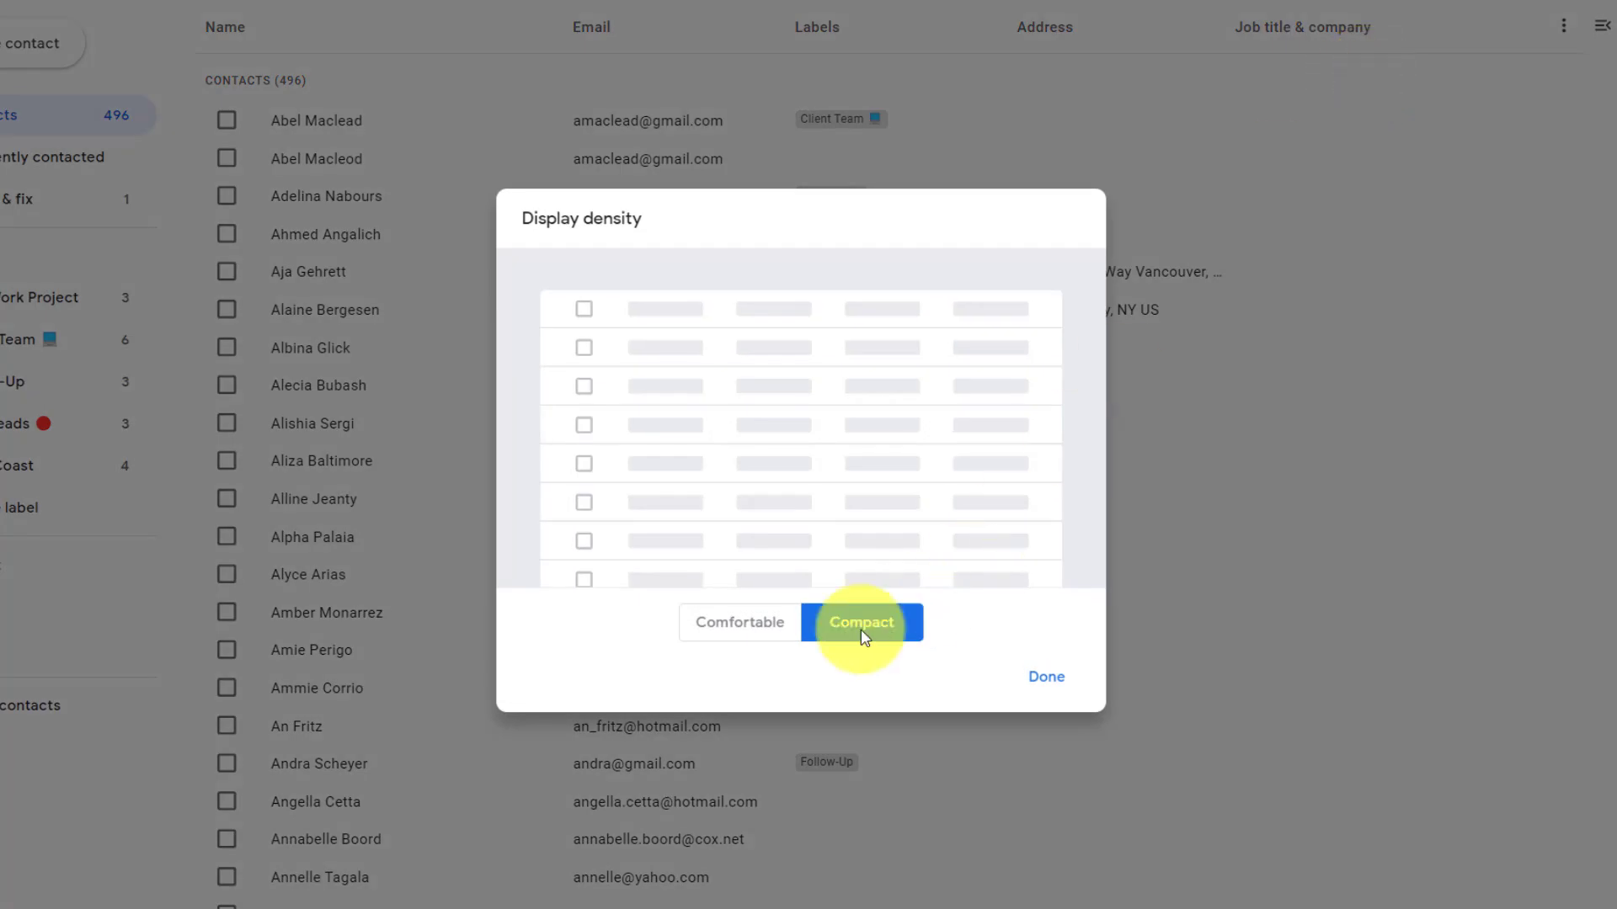
pyautogui.click(740, 628)
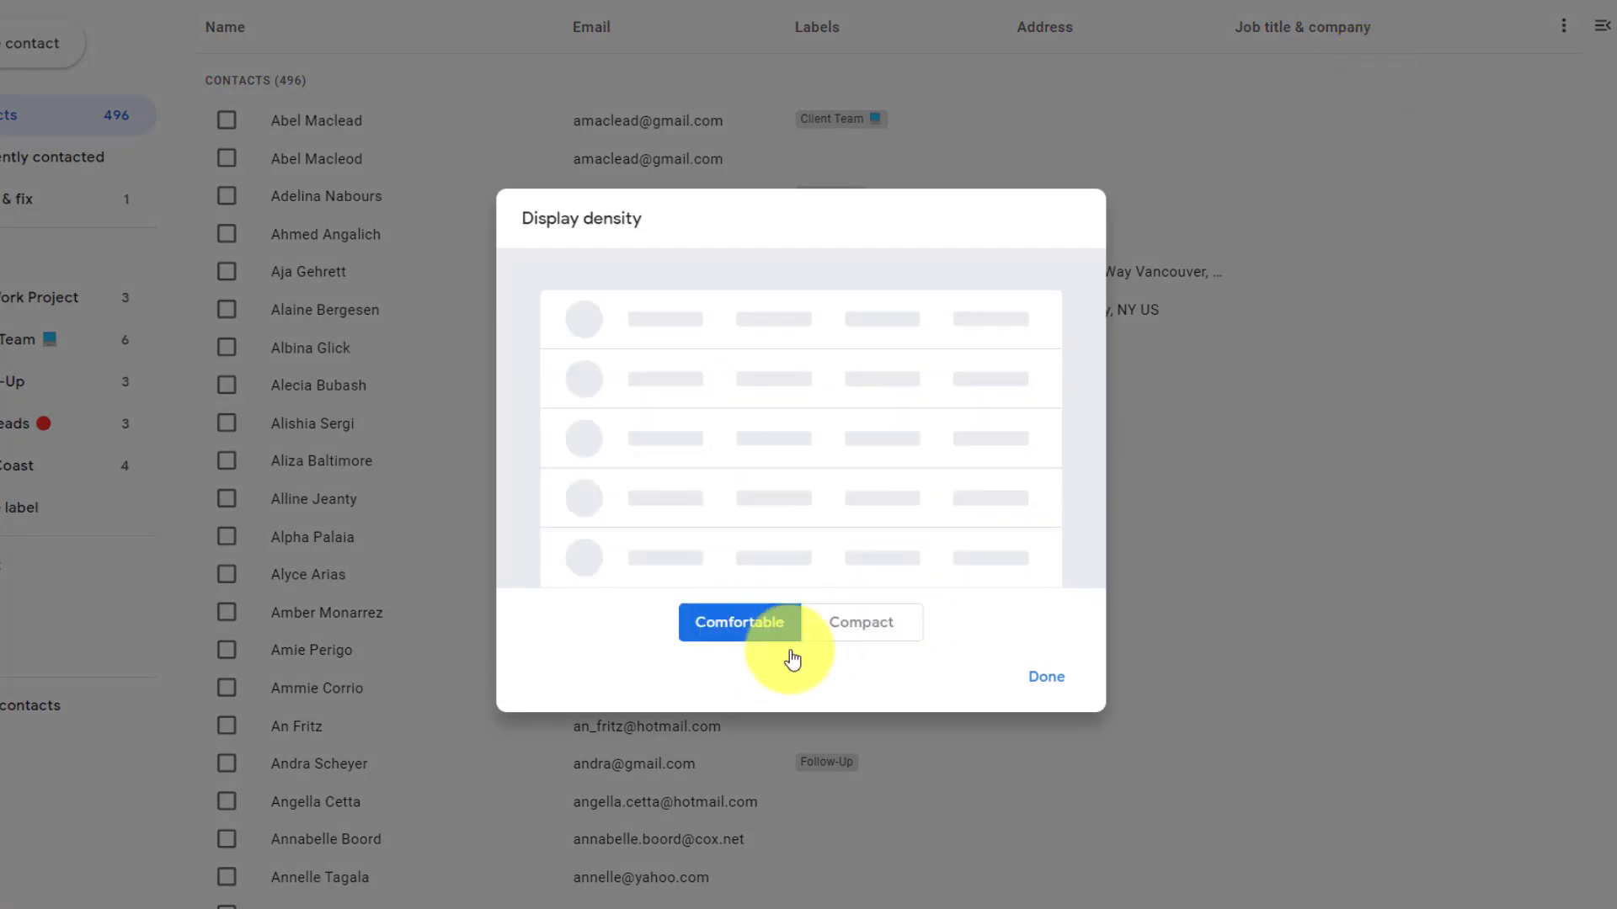
pyautogui.click(1055, 679)
pyautogui.click(1563, 27)
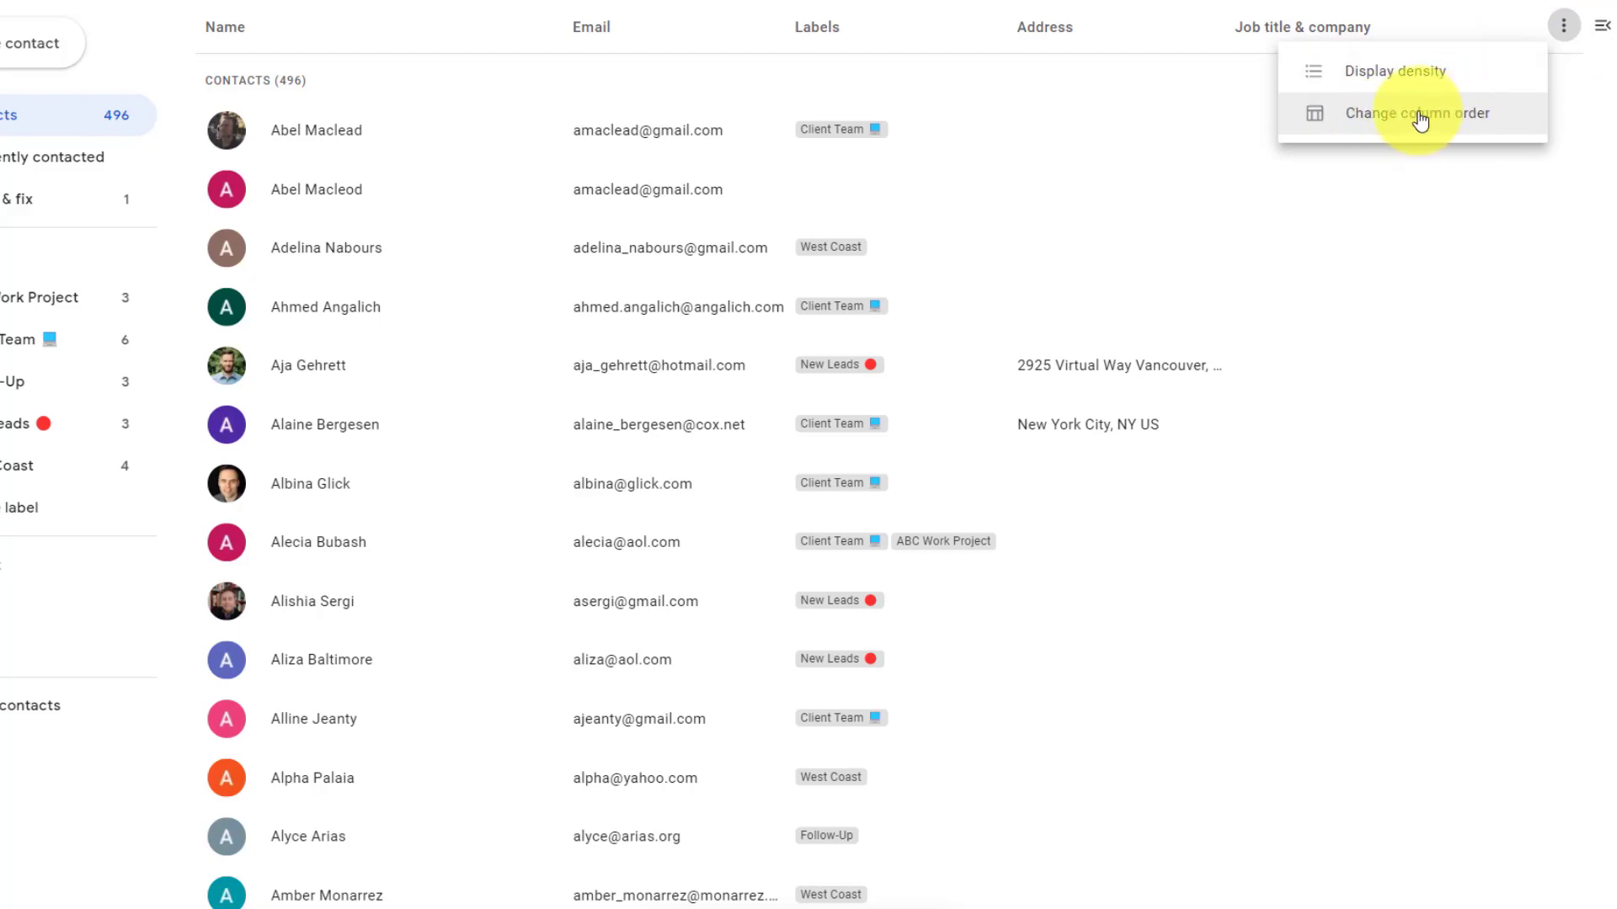
# Reorder the columns so Labels precedes Email and Phone number becomes the fourth column
pyautogui.click(1421, 116)
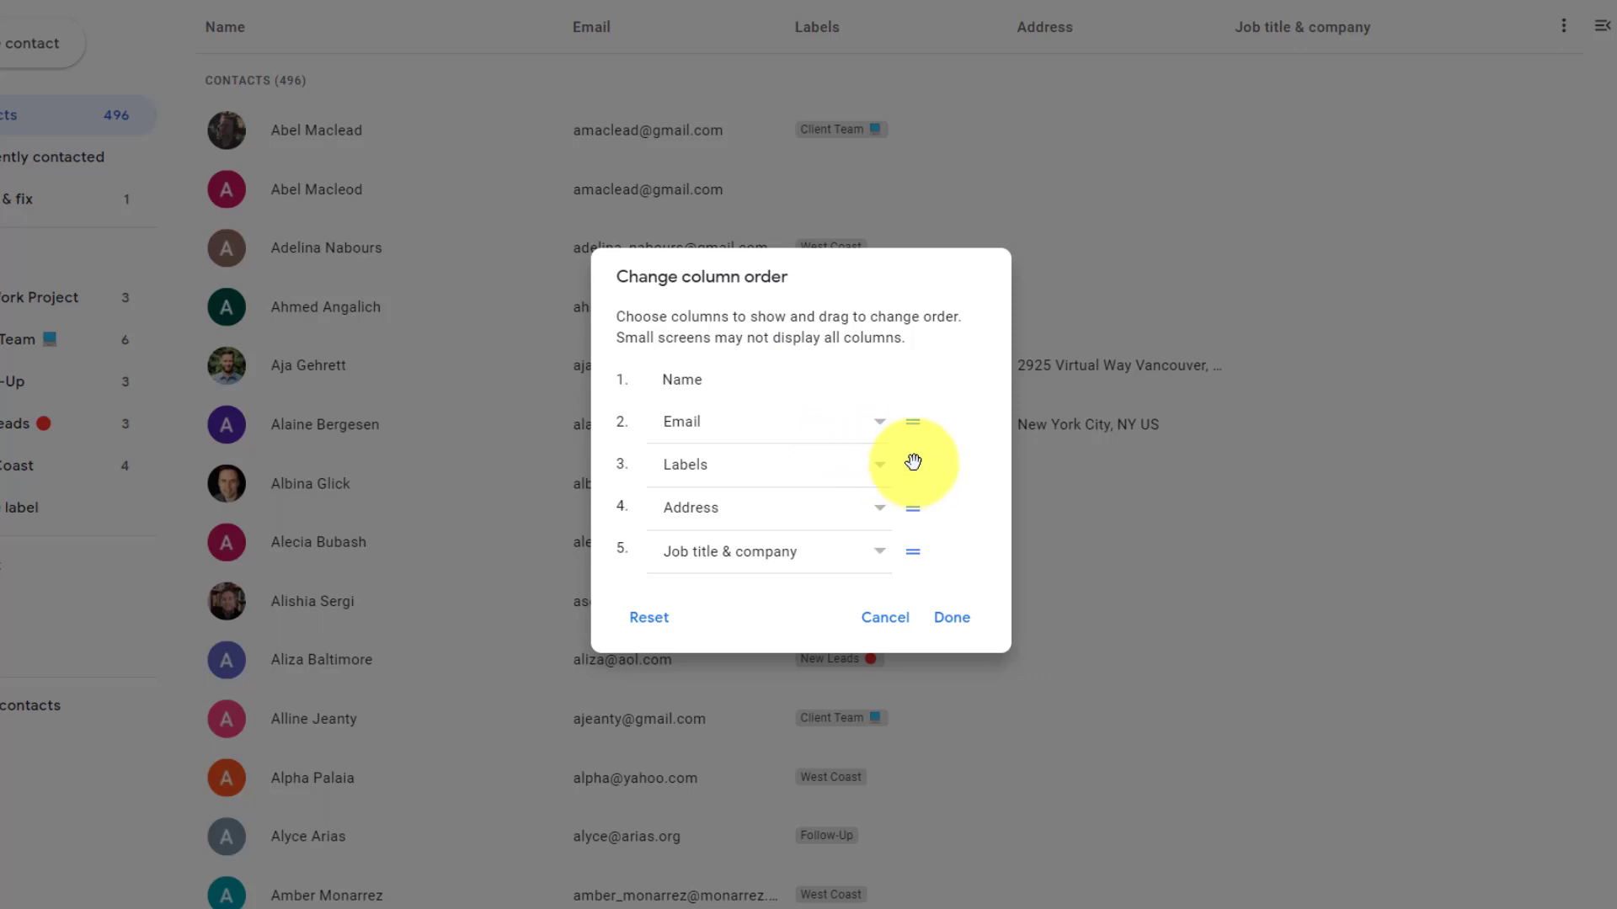
pyautogui.moveTo(912, 461); pyautogui.dragTo(913, 413)
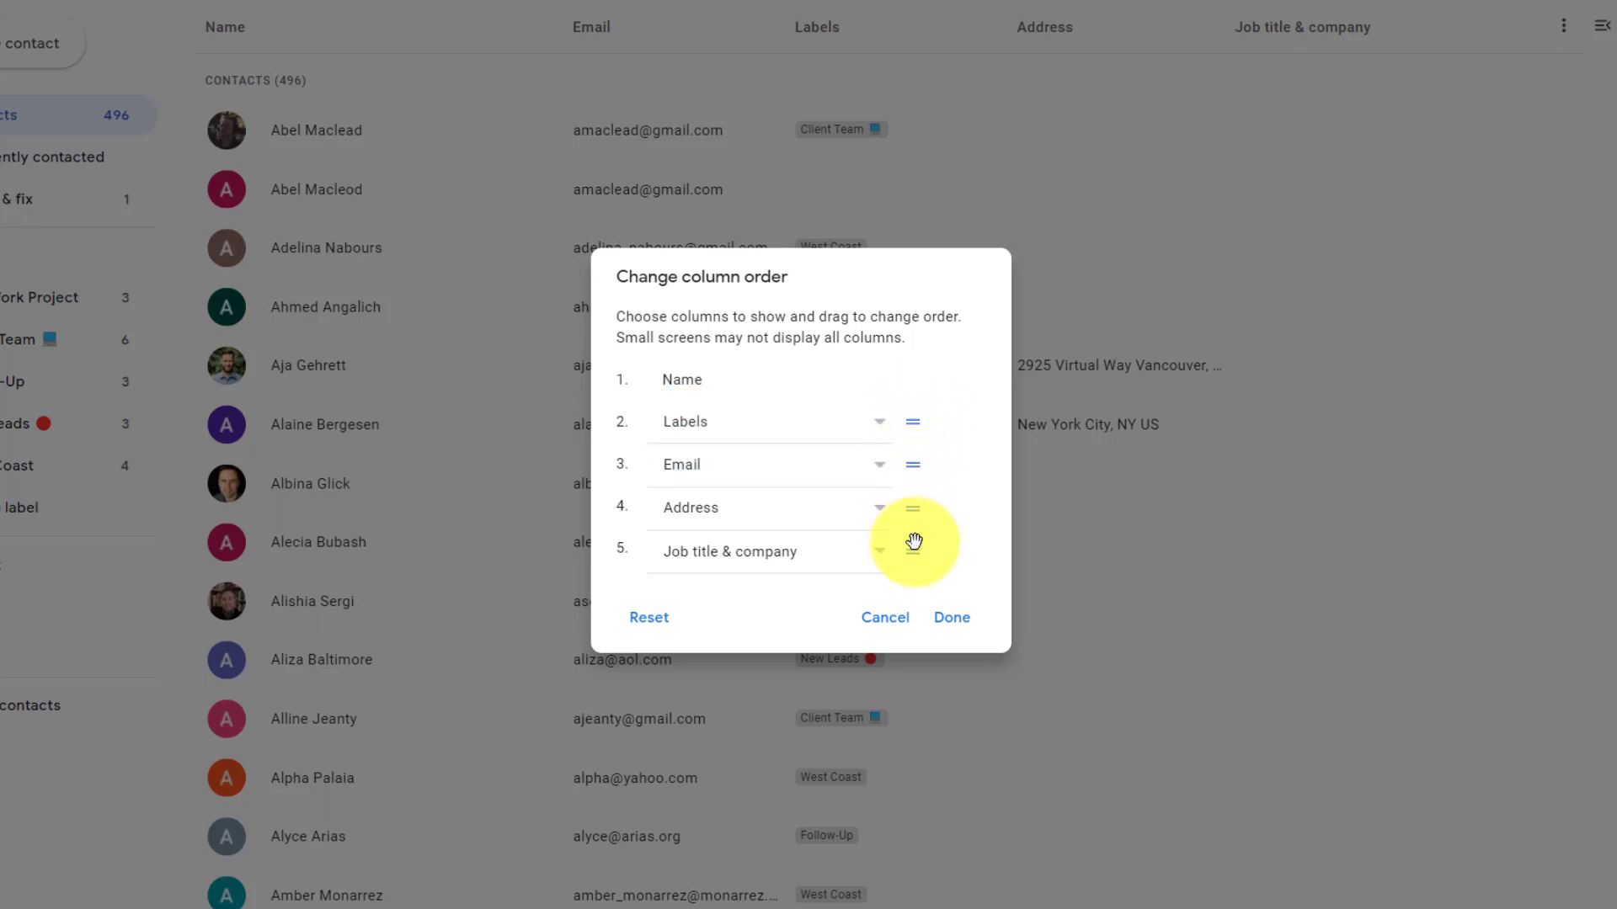
pyautogui.moveTo(913, 552); pyautogui.dragTo(915, 506)
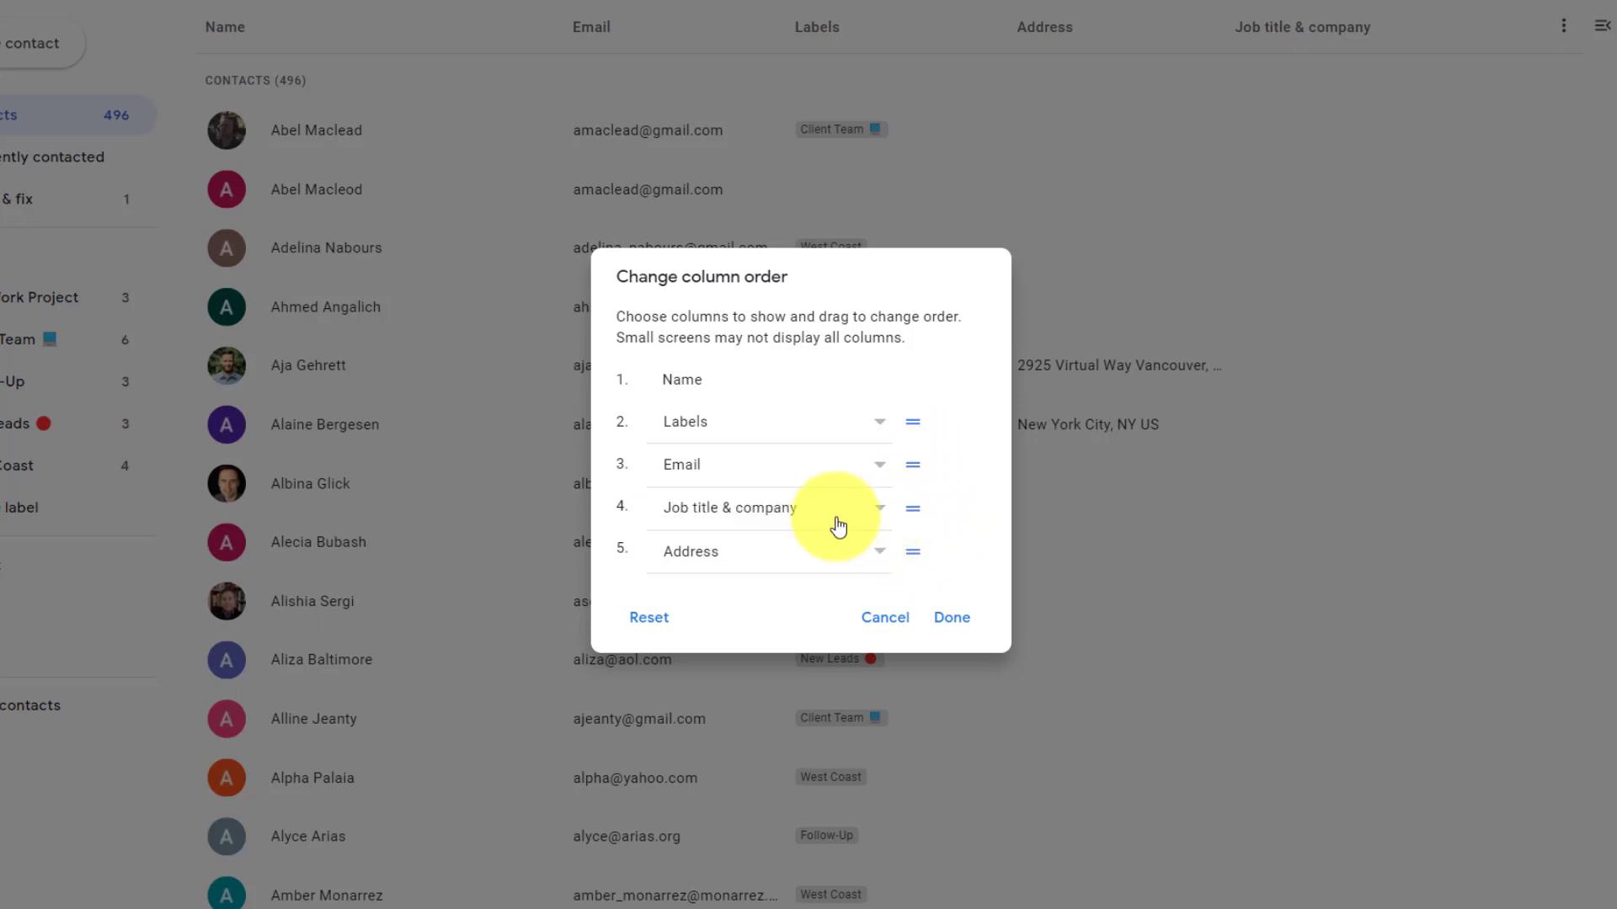
pyautogui.click(880, 509)
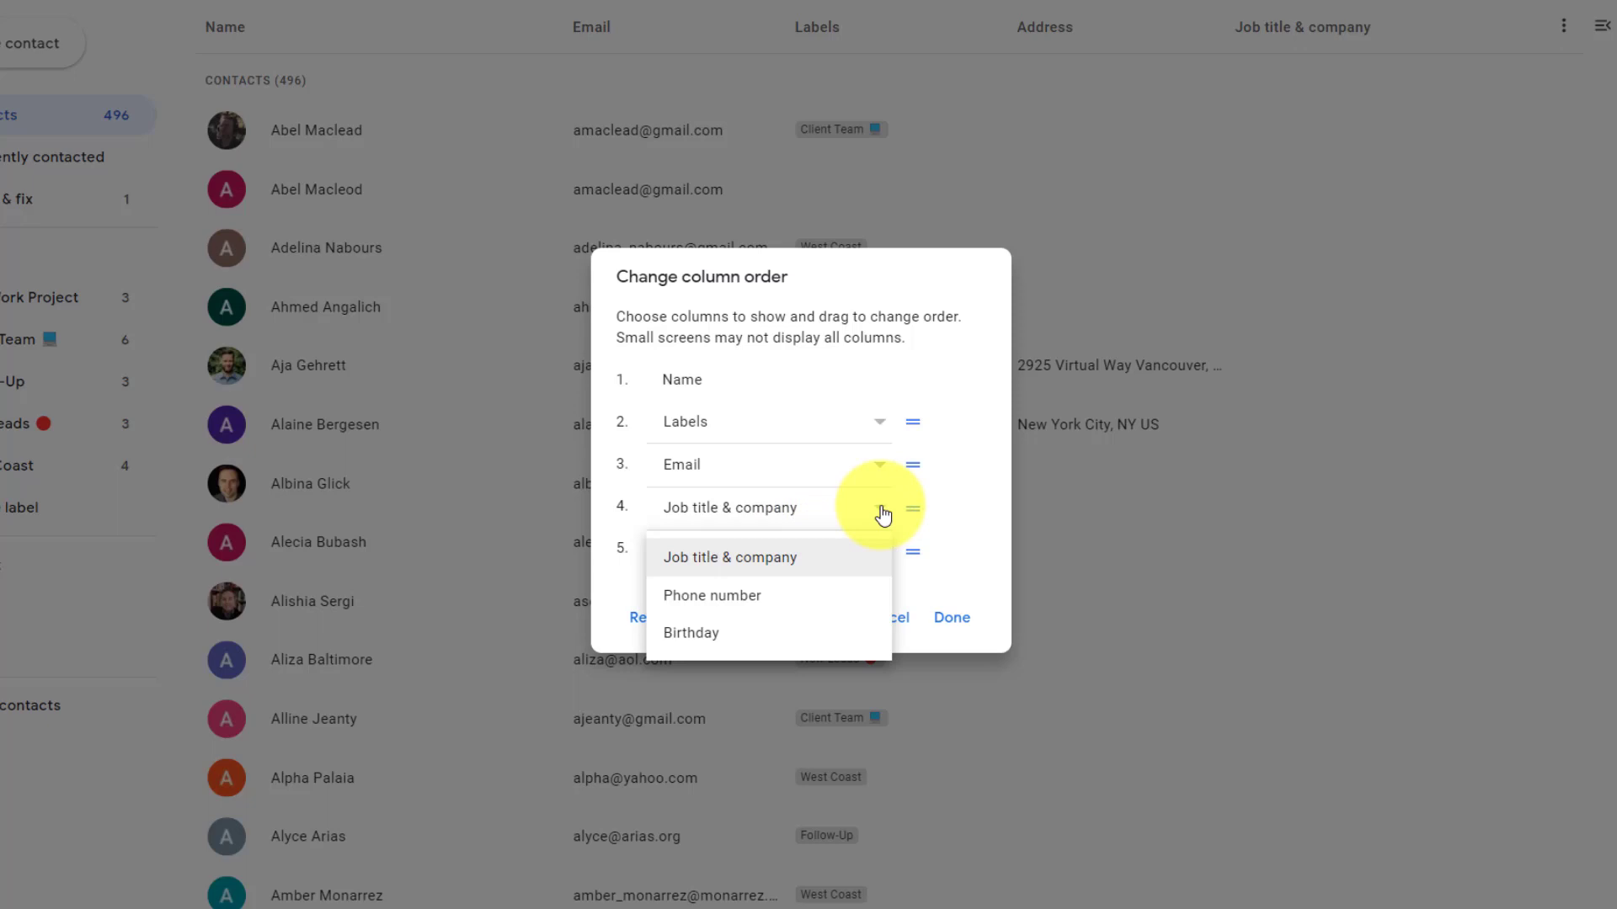
pyautogui.click(720, 598)
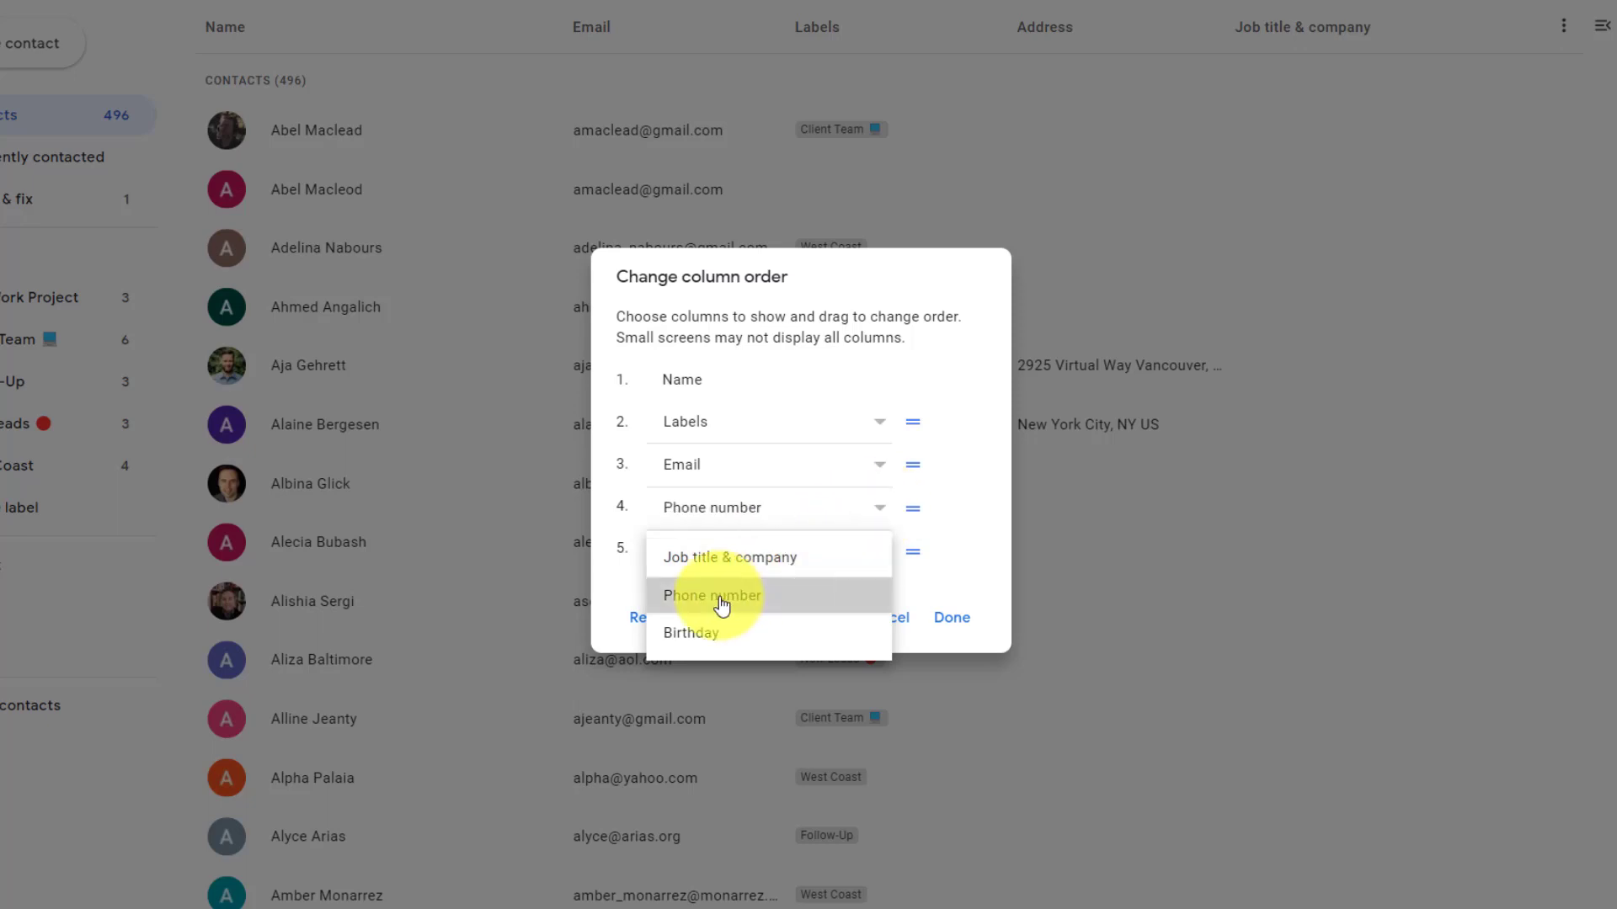
pyautogui.click(963, 623)
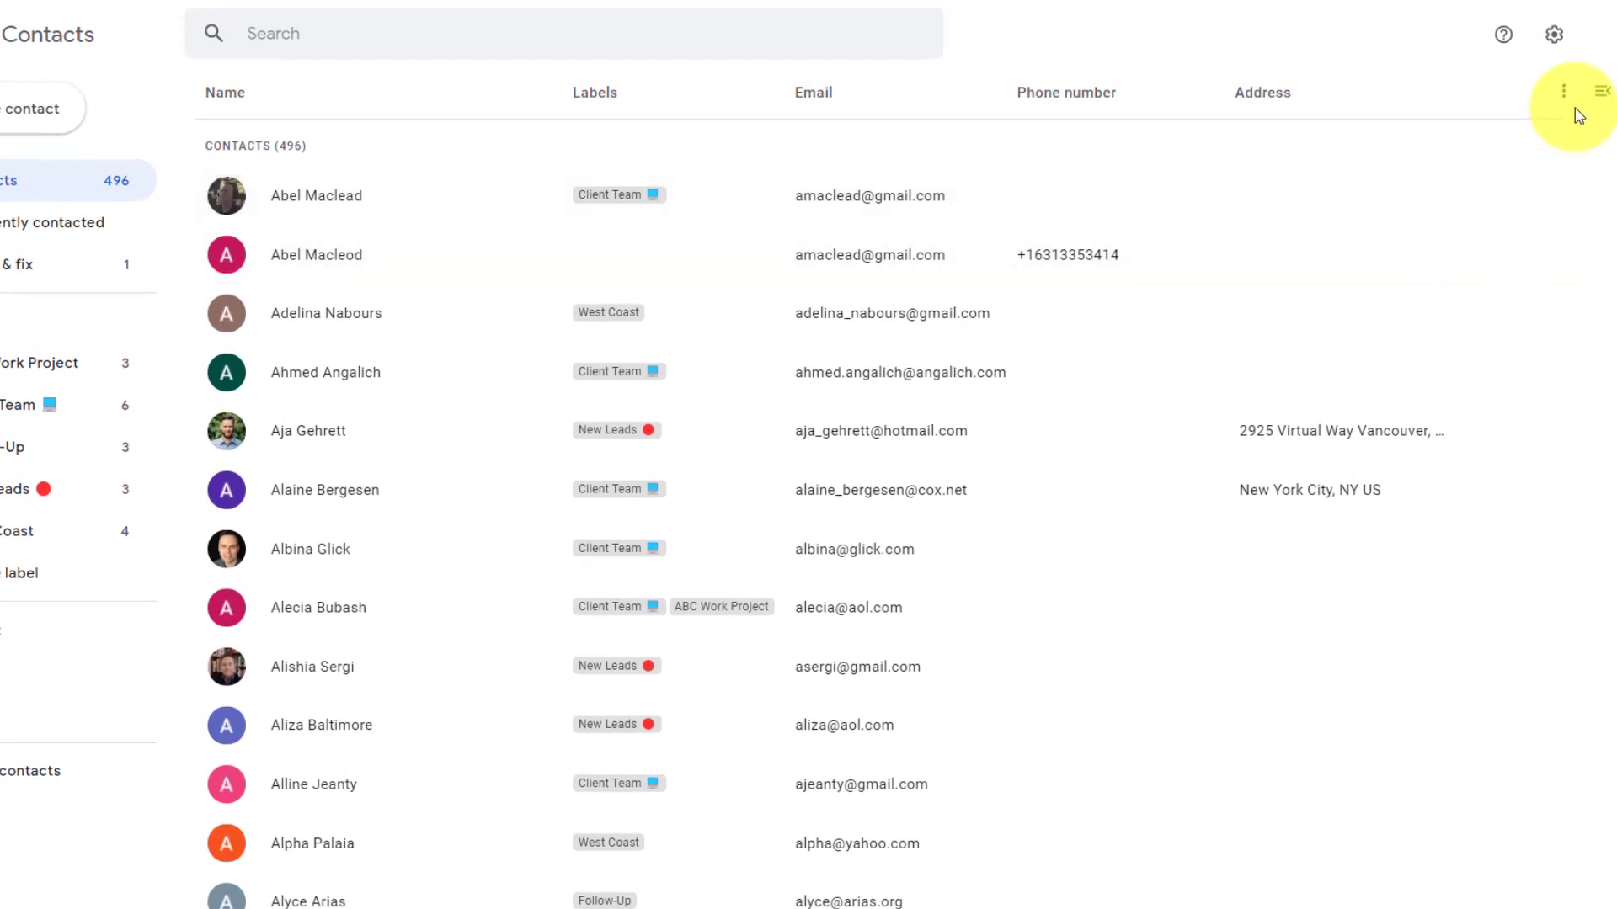
# Open the full Contacts Settings via the gear menu's More settings
pyautogui.click(1555, 38)
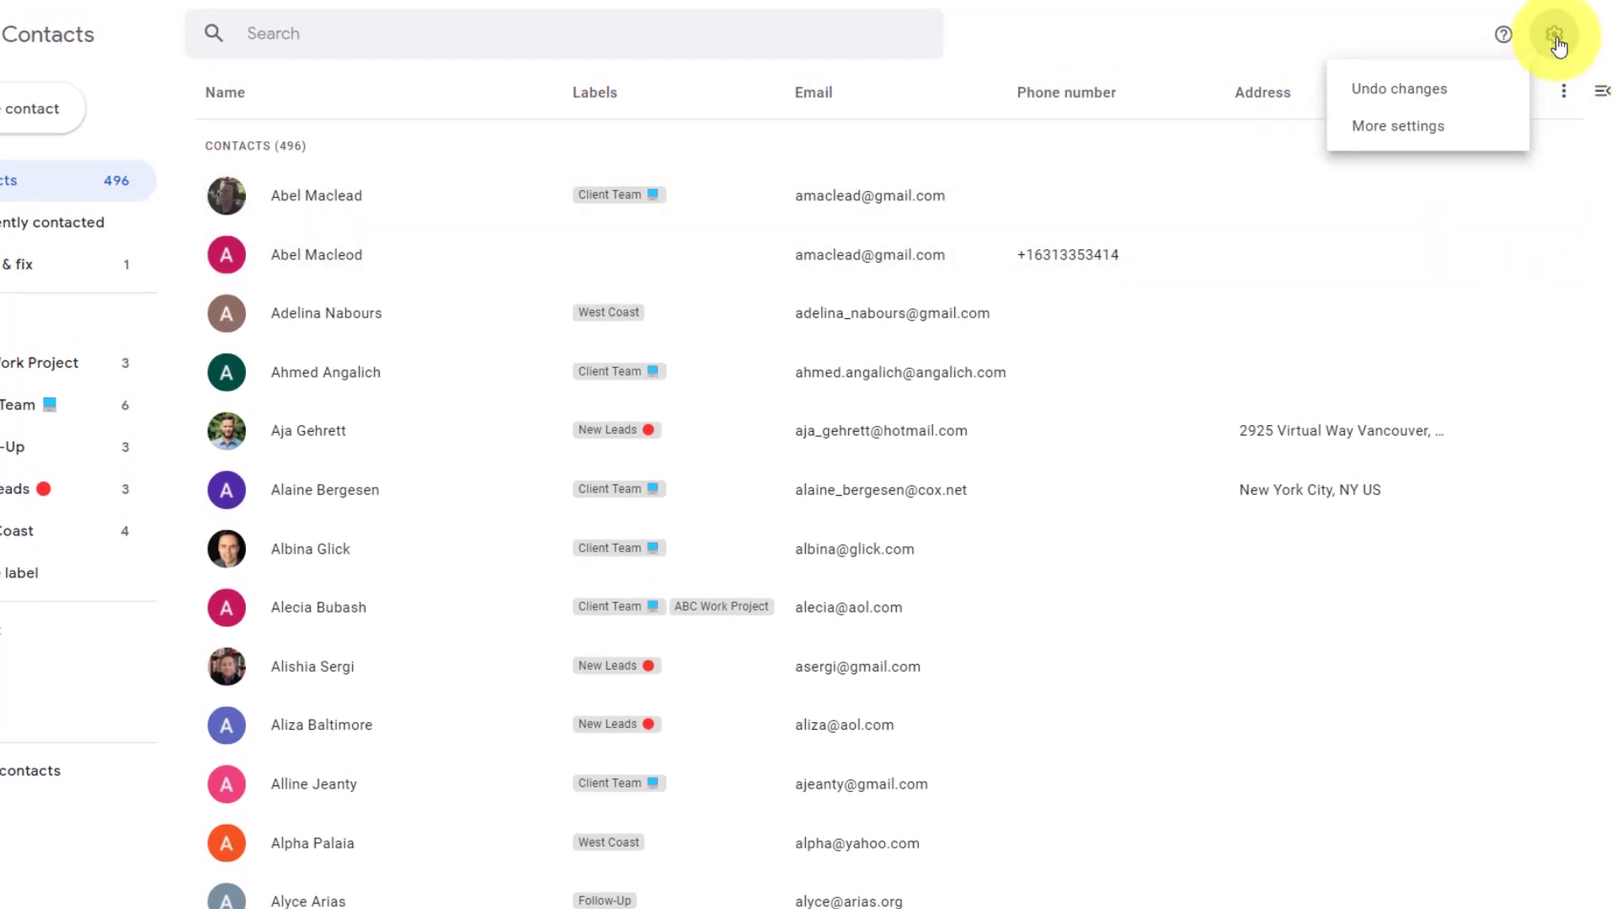
pyautogui.click(1390, 128)
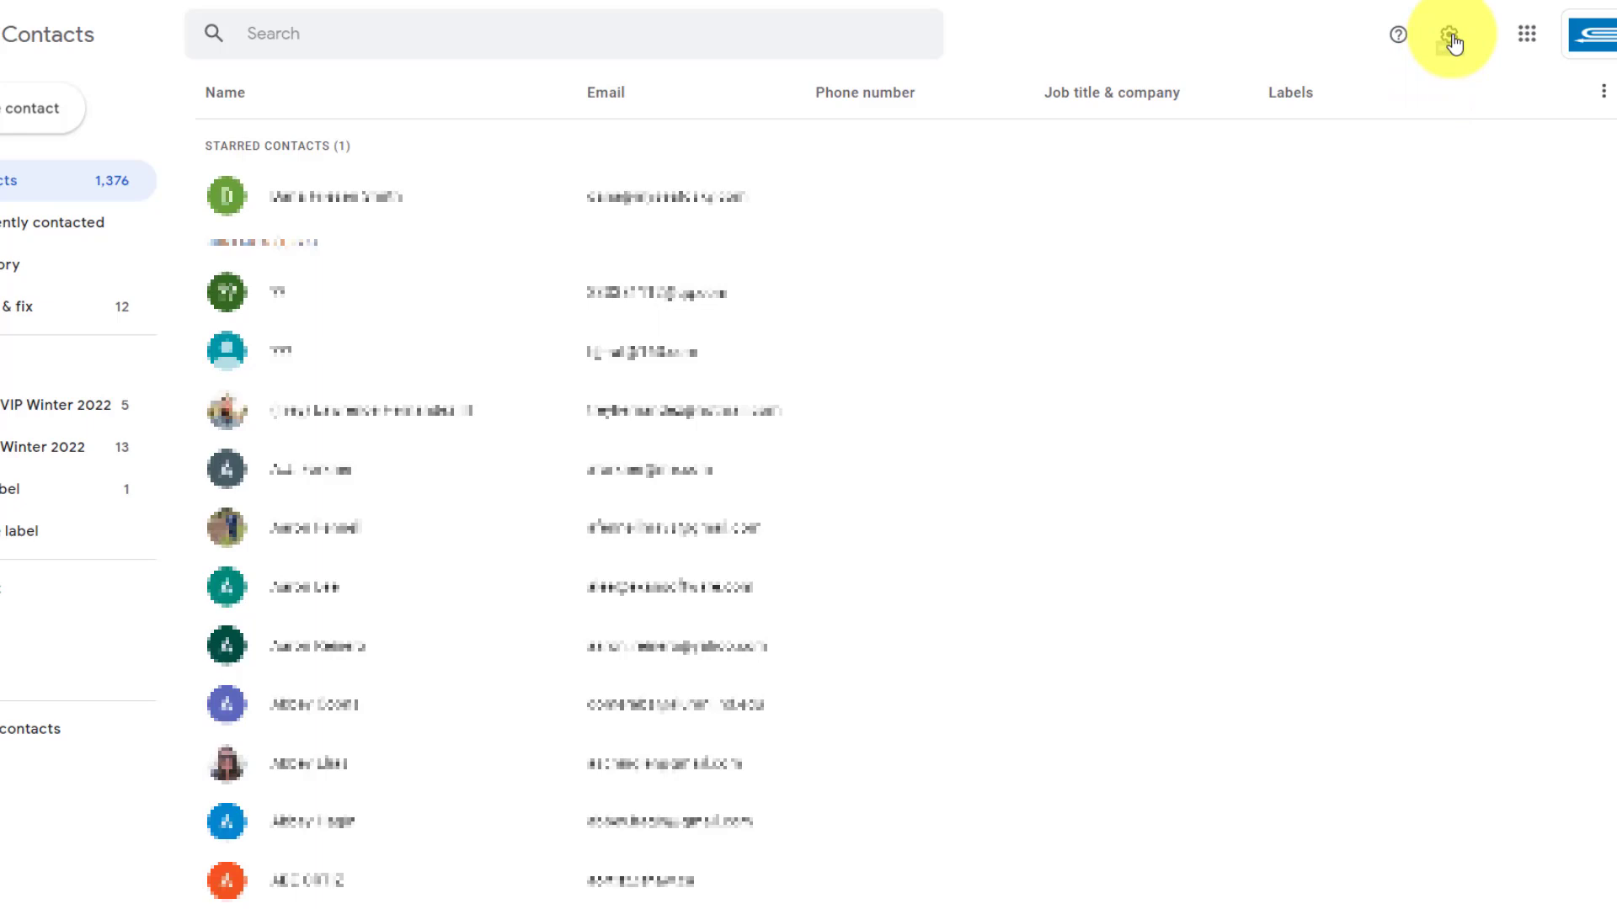
# Open the Delegate access settings from the gear menu
pyautogui.click(1450, 37)
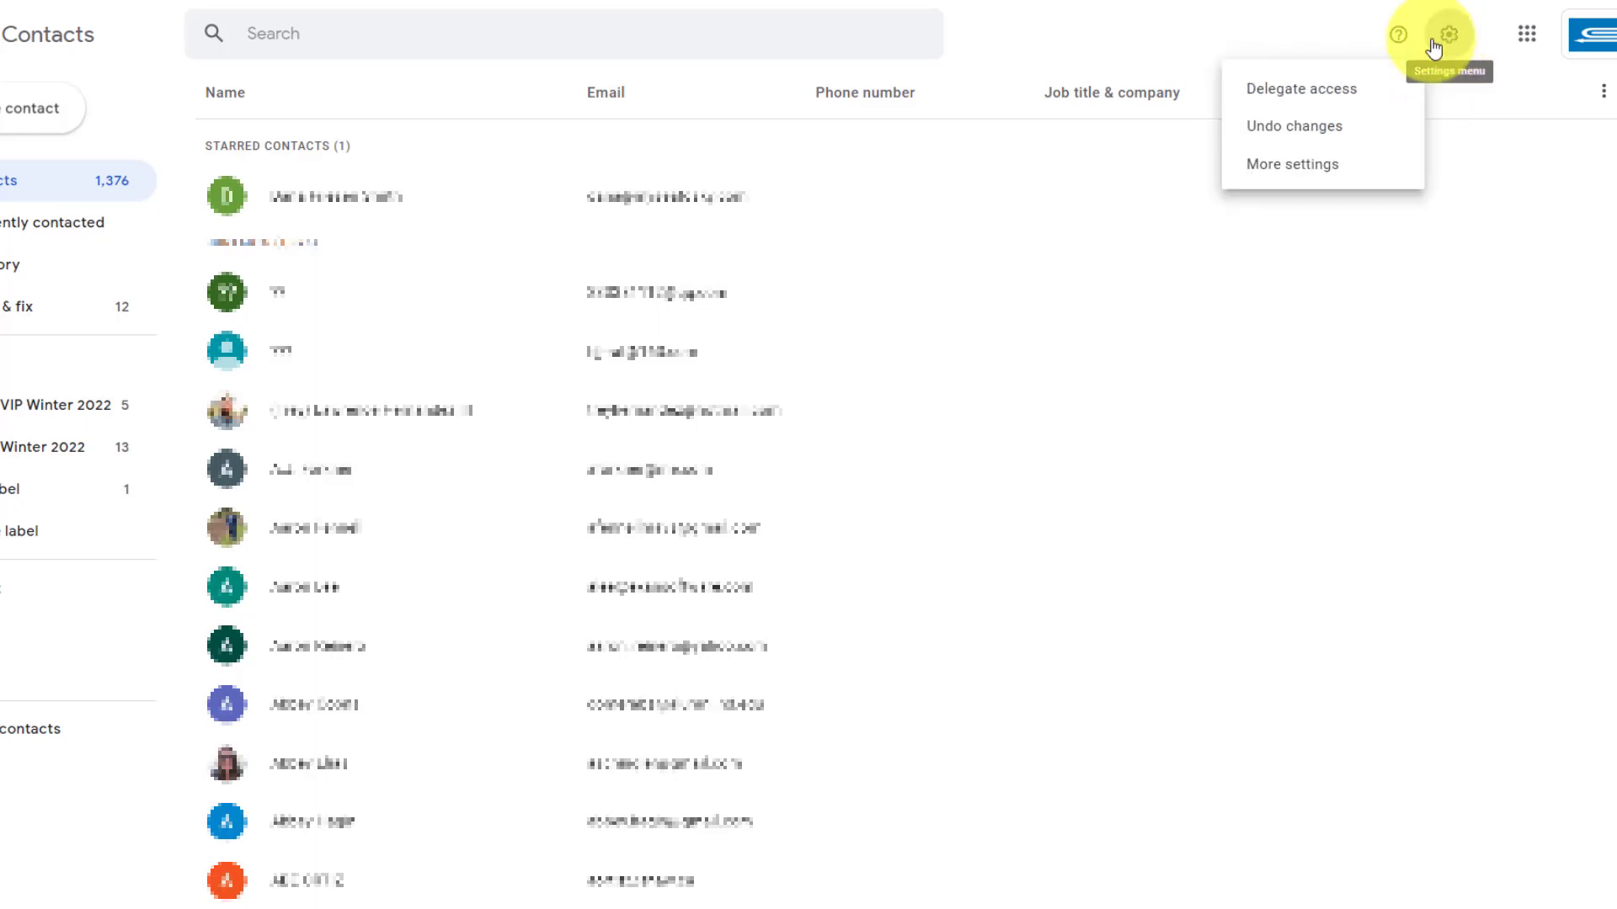
pyautogui.click(1277, 93)
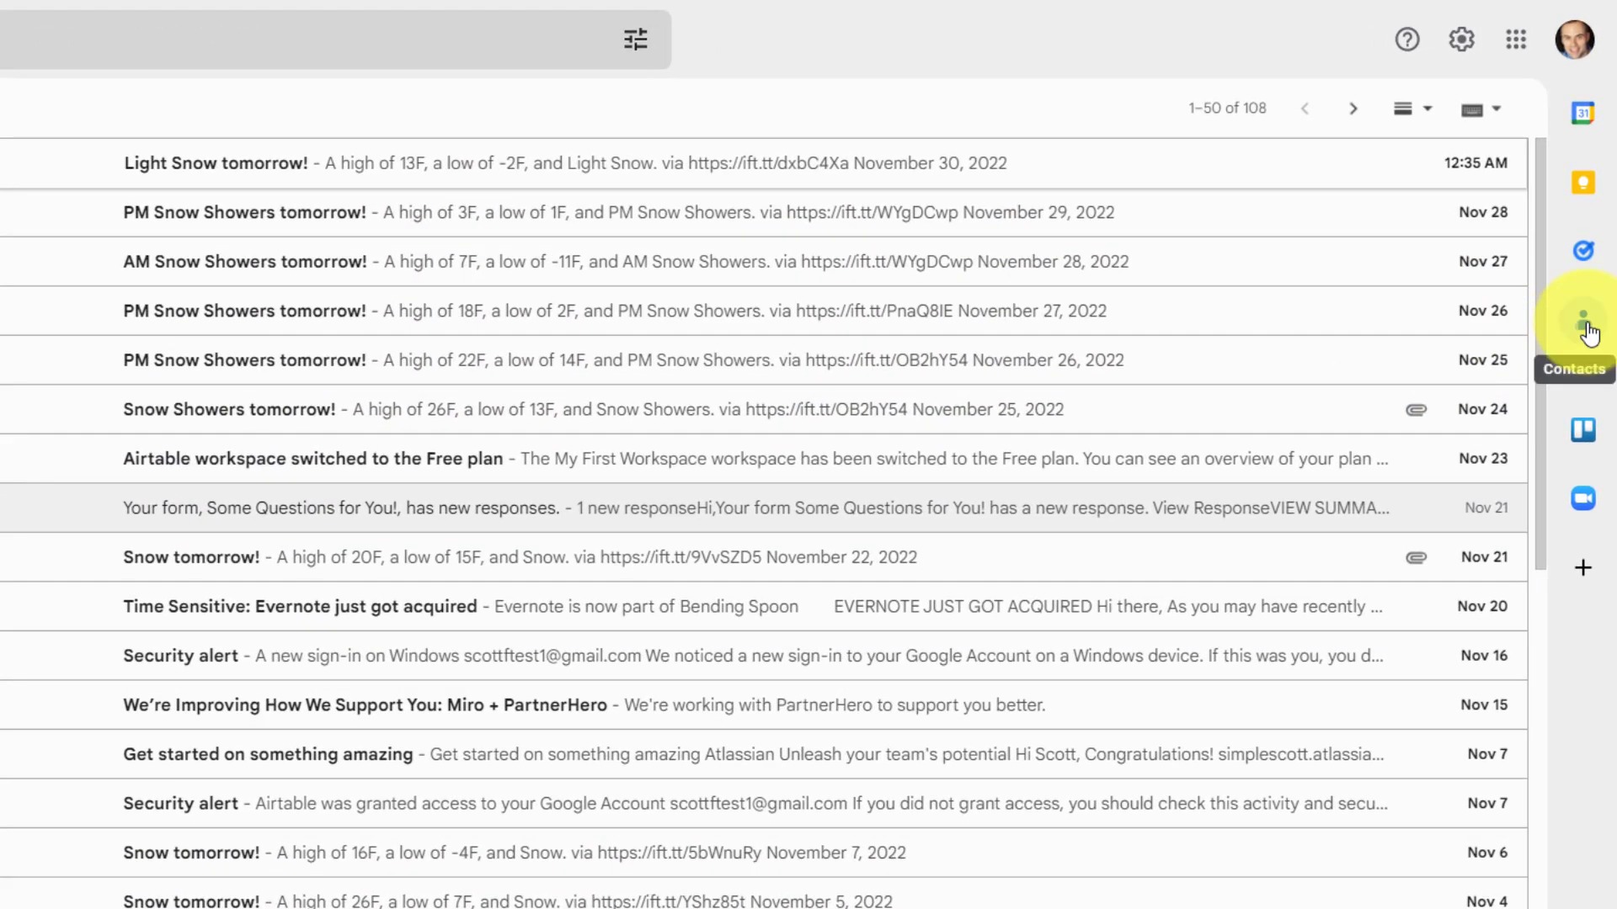
# Glance at the Contacts side panel and Google apps list, then jump to Contacts with G, C
pyautogui.click(1585, 322)
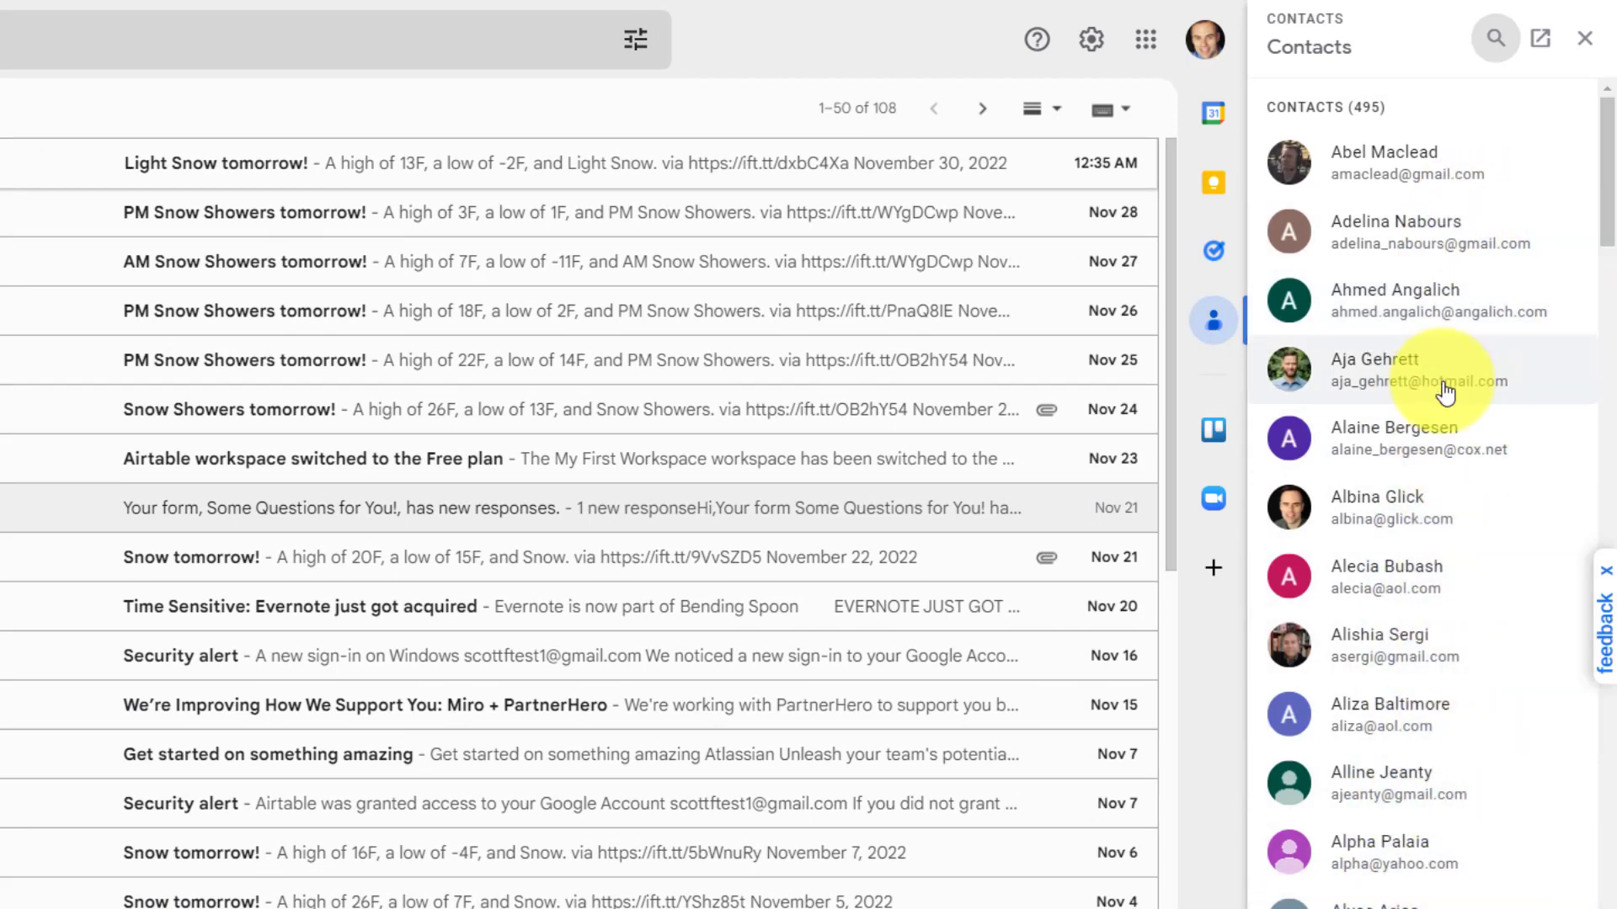
pyautogui.click(1585, 38)
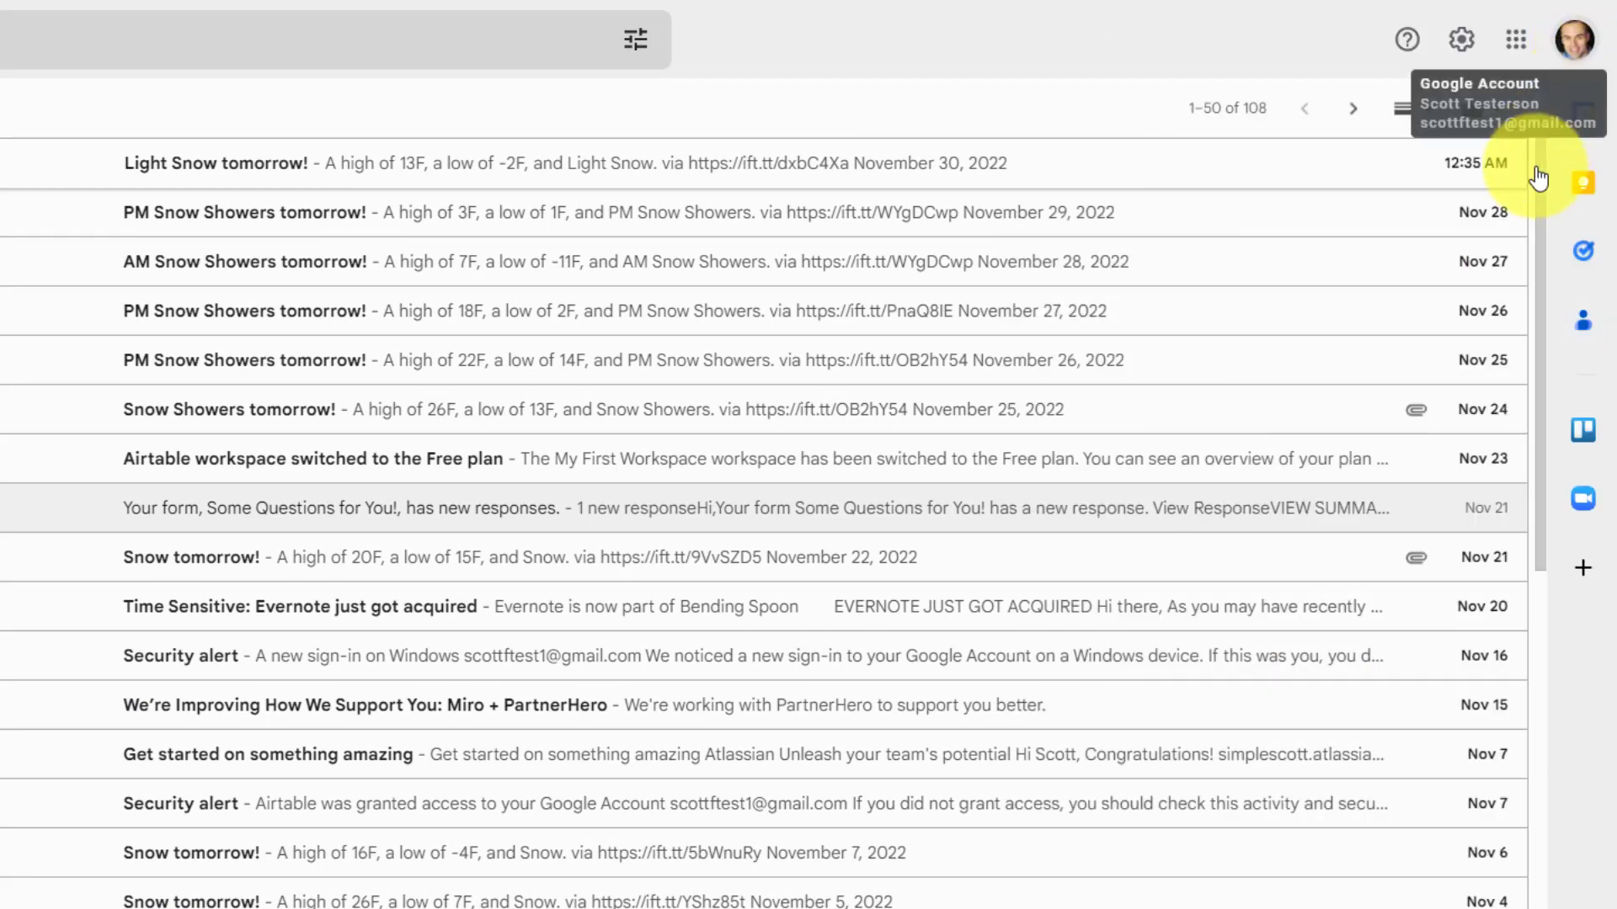
pyautogui.click(1517, 43)
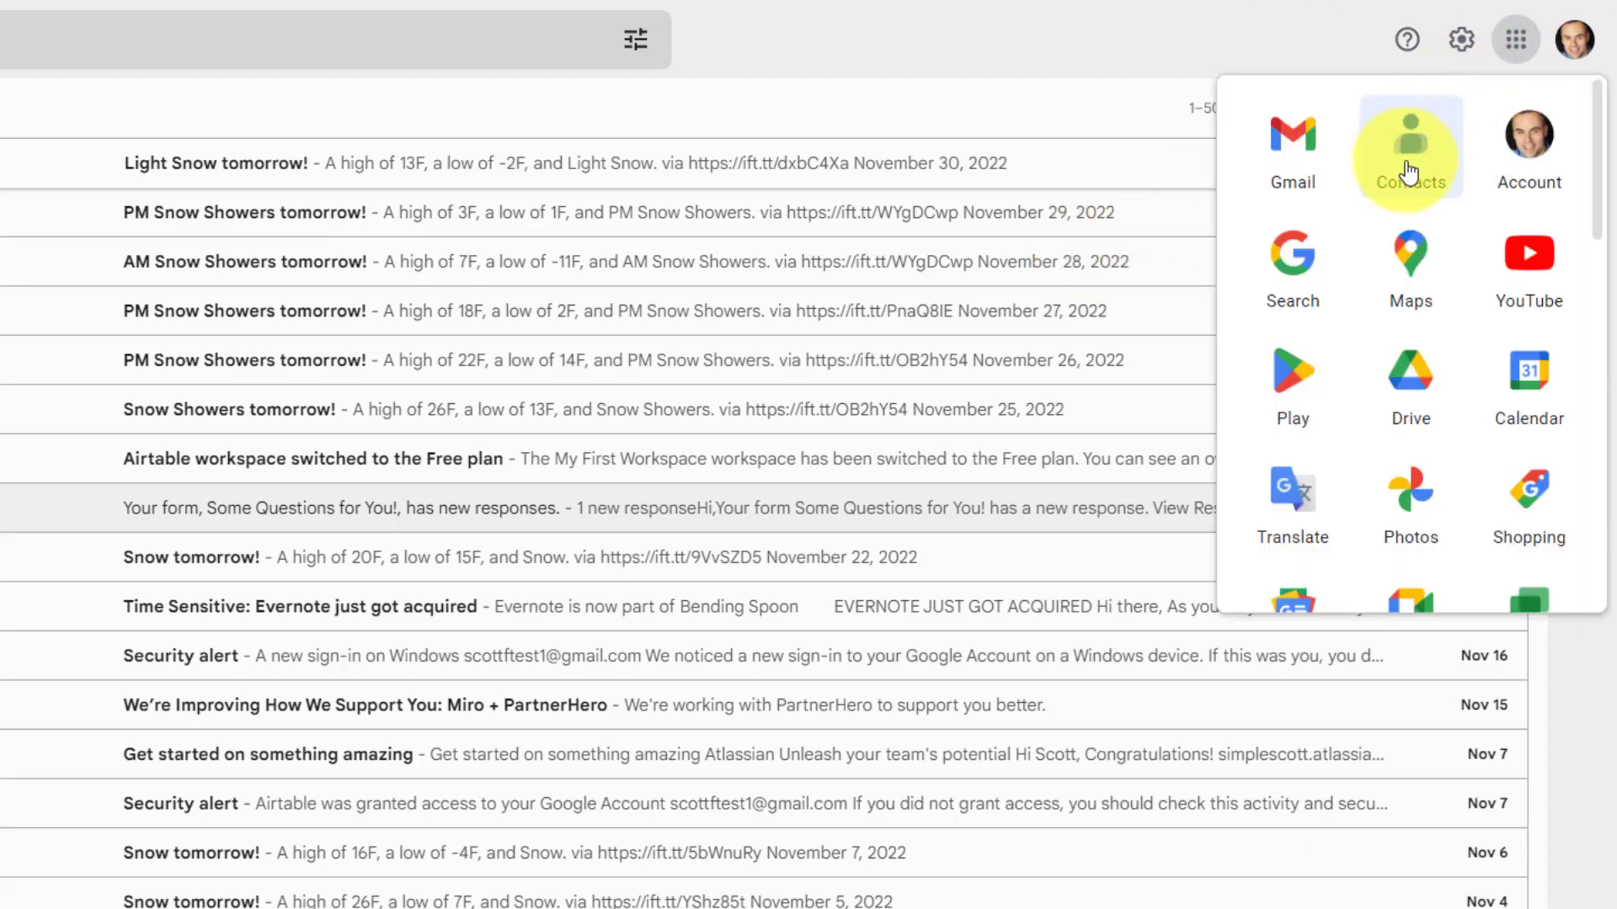
pyautogui.click(914, 43)
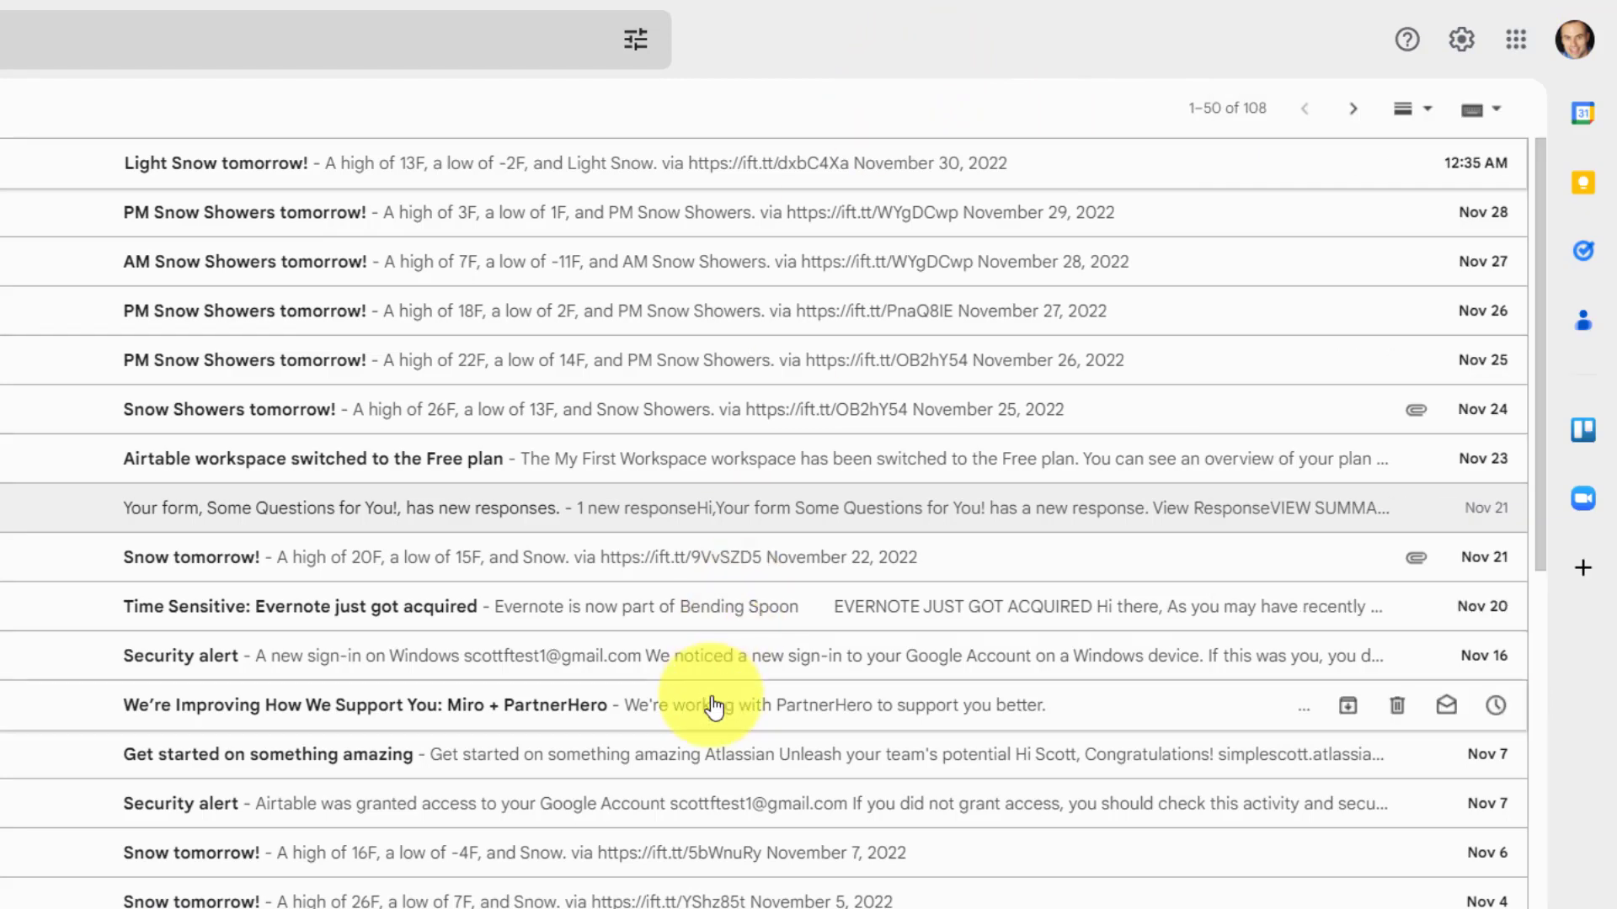
pyautogui.press('g')
pyautogui.press('c')
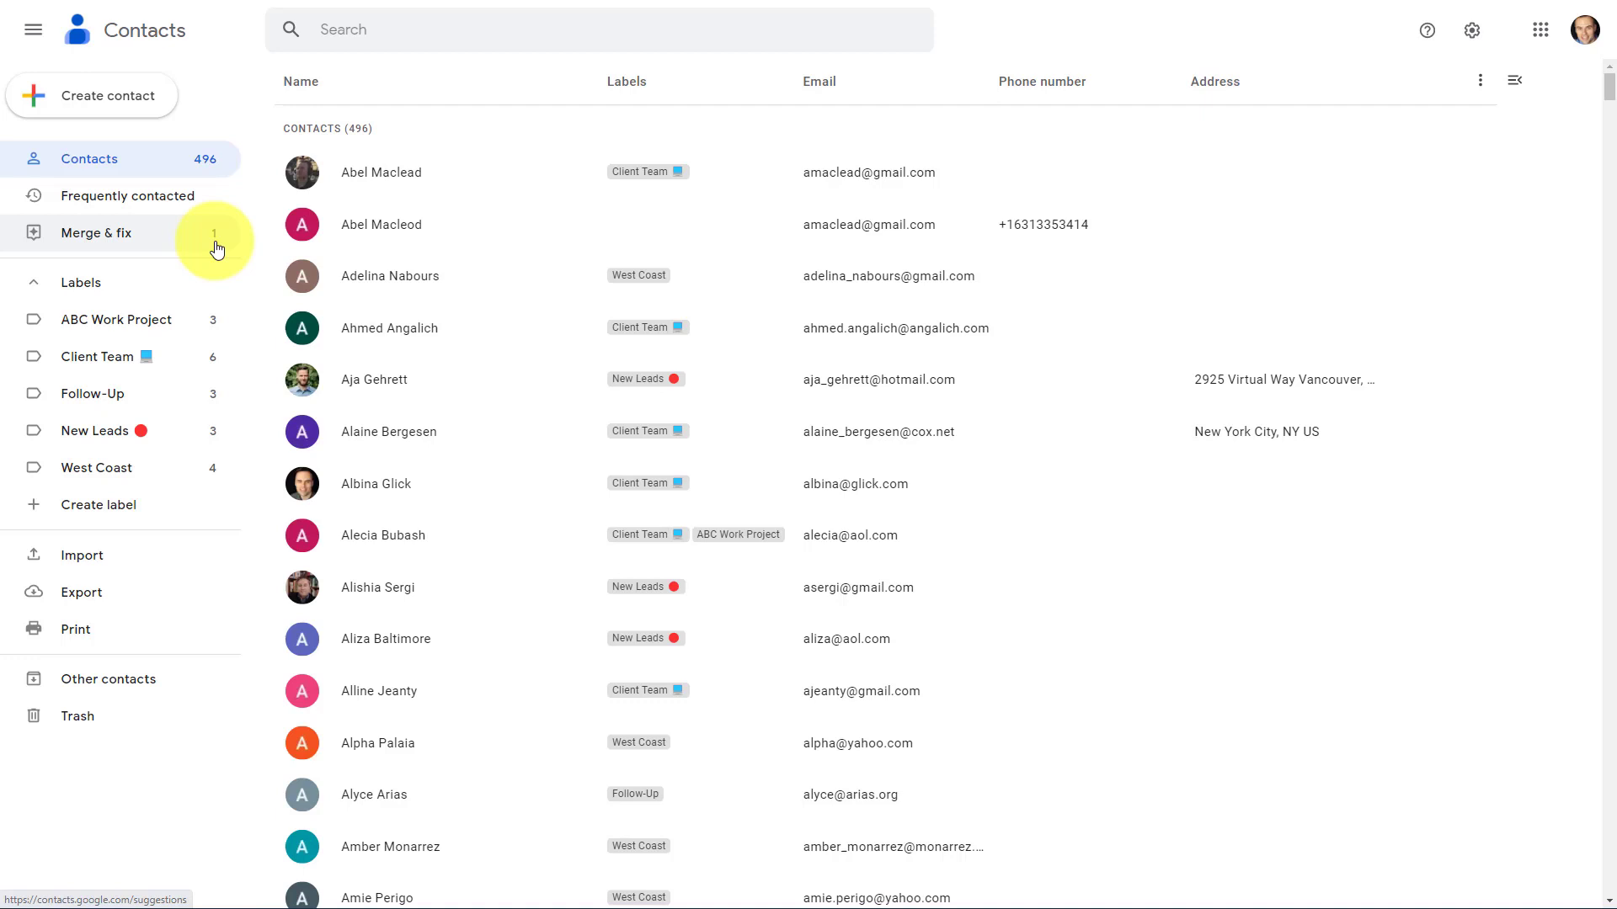
pyautogui.click(97, 248)
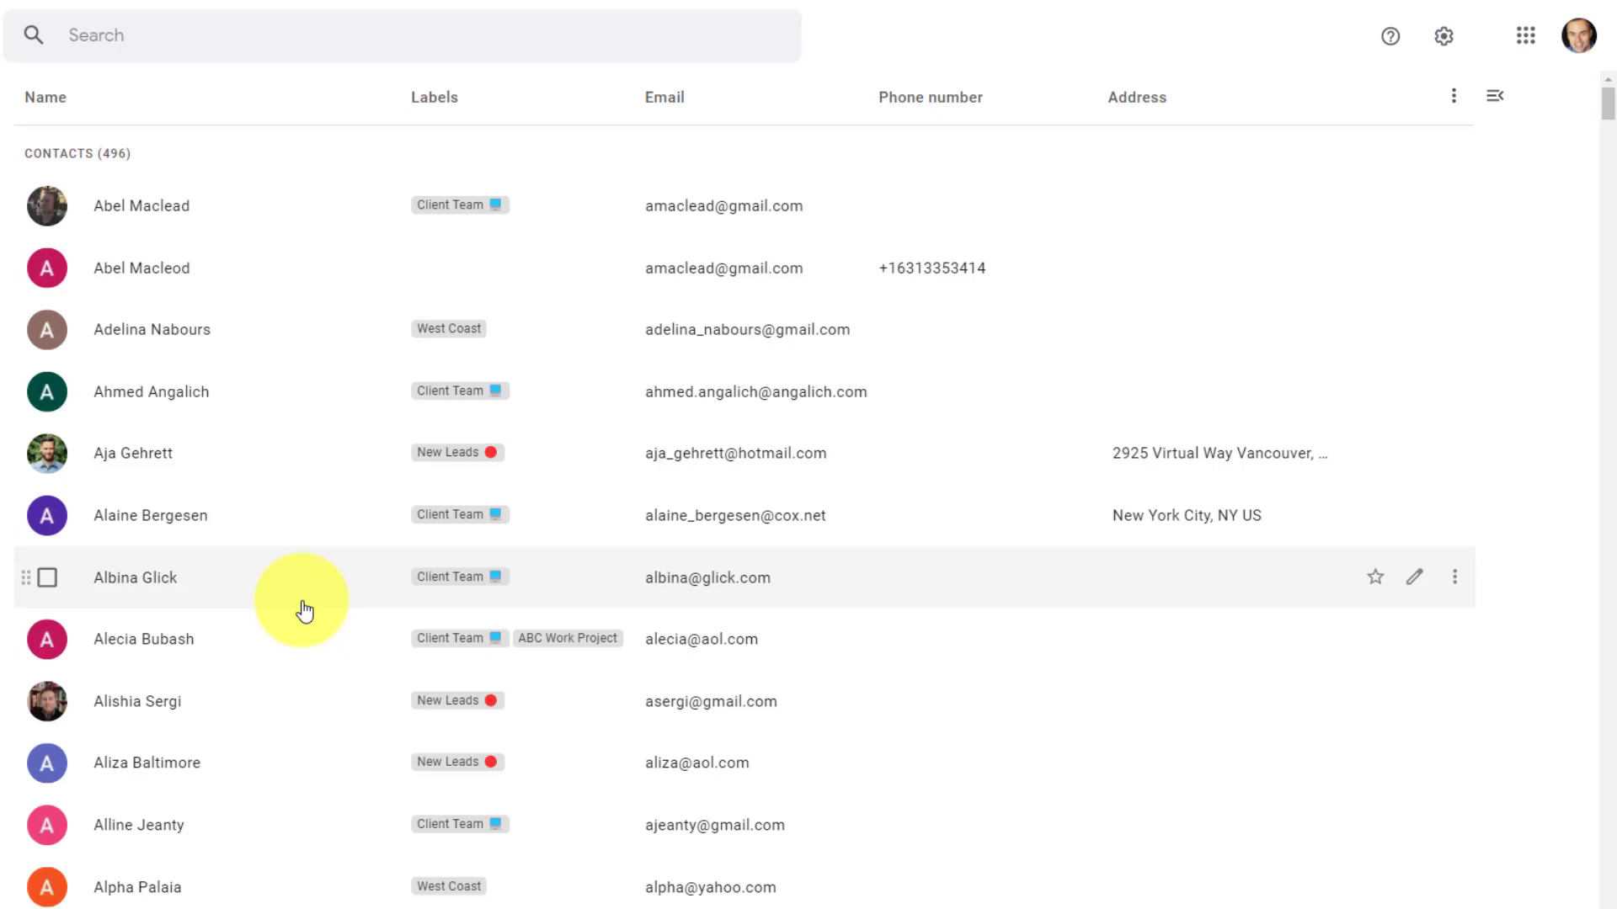
pyautogui.click(1445, 42)
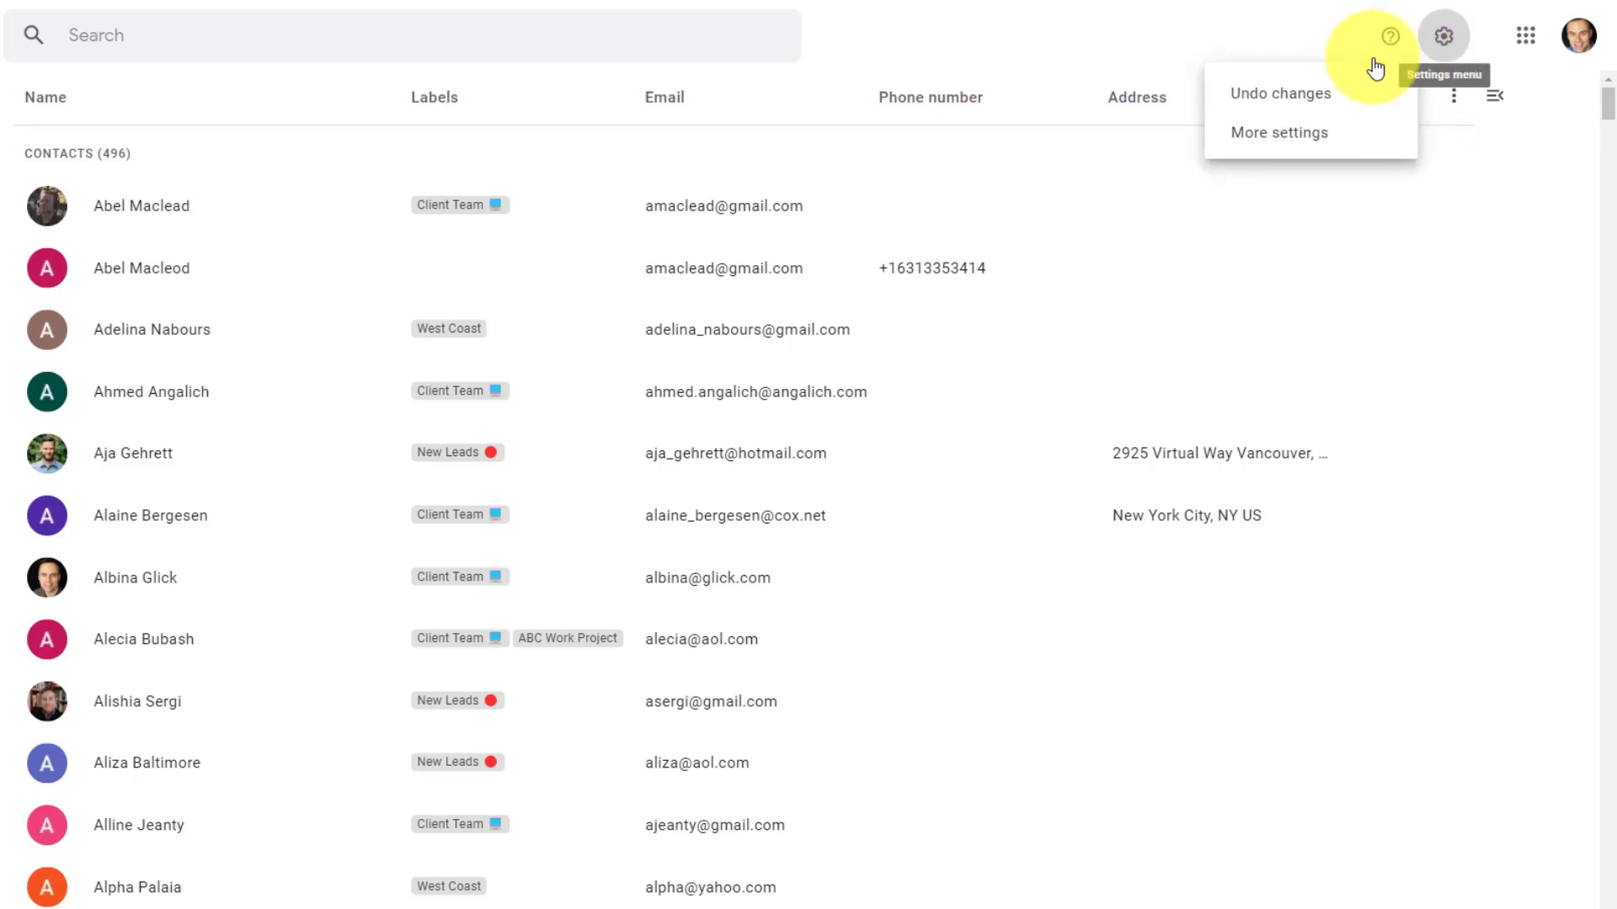
pyautogui.click(1297, 100)
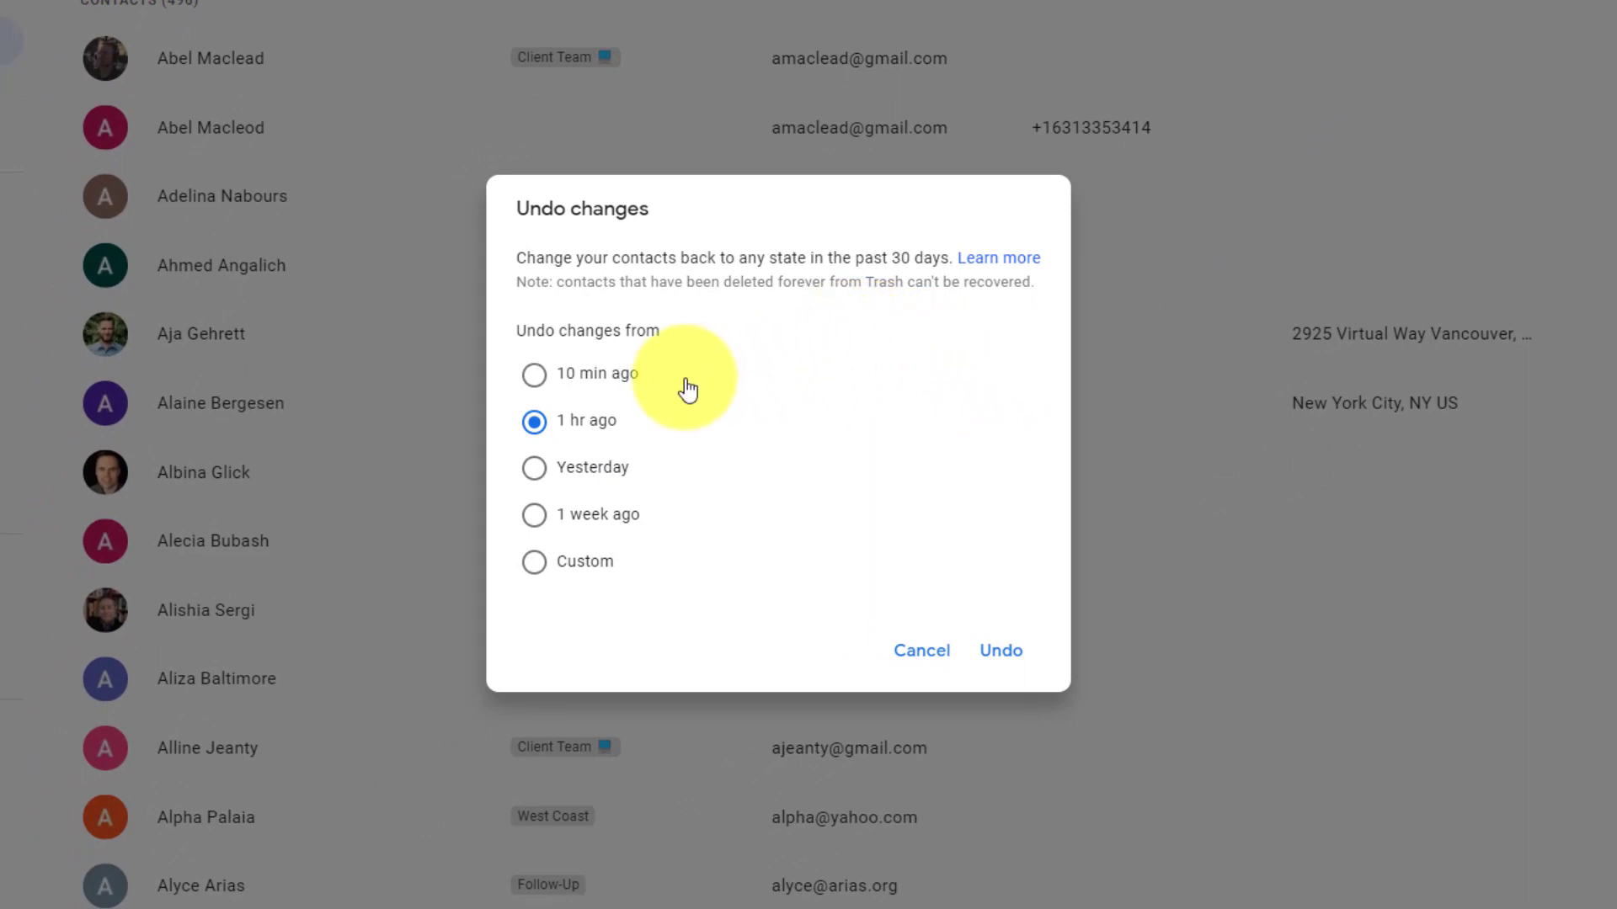
pyautogui.click(533, 377)
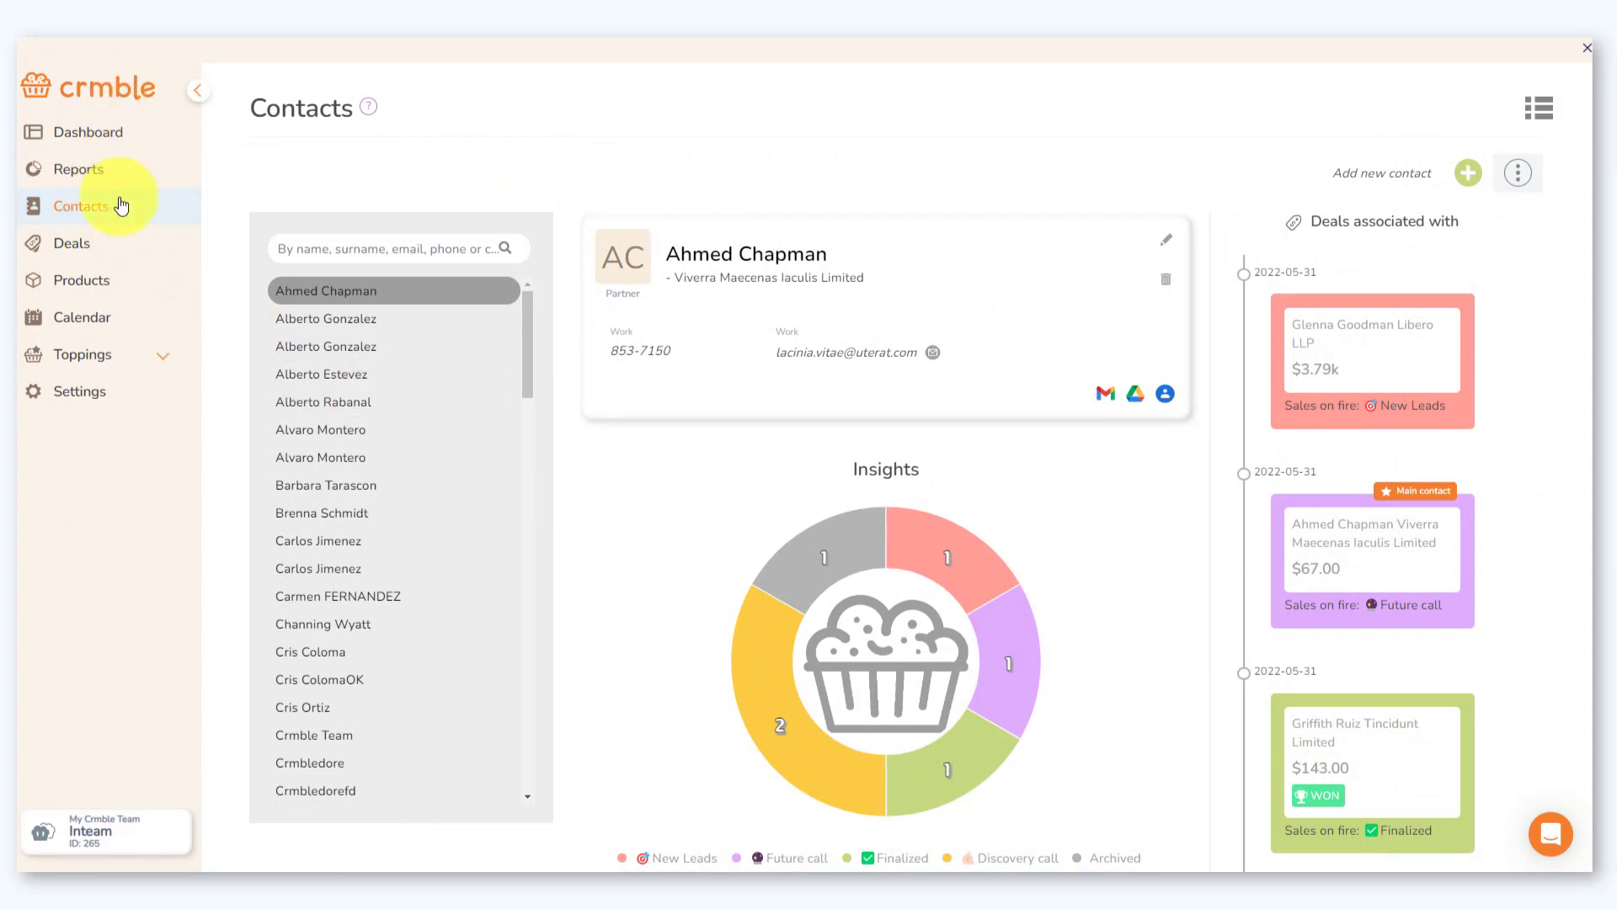
pyautogui.scroll(-10, 407, 412)
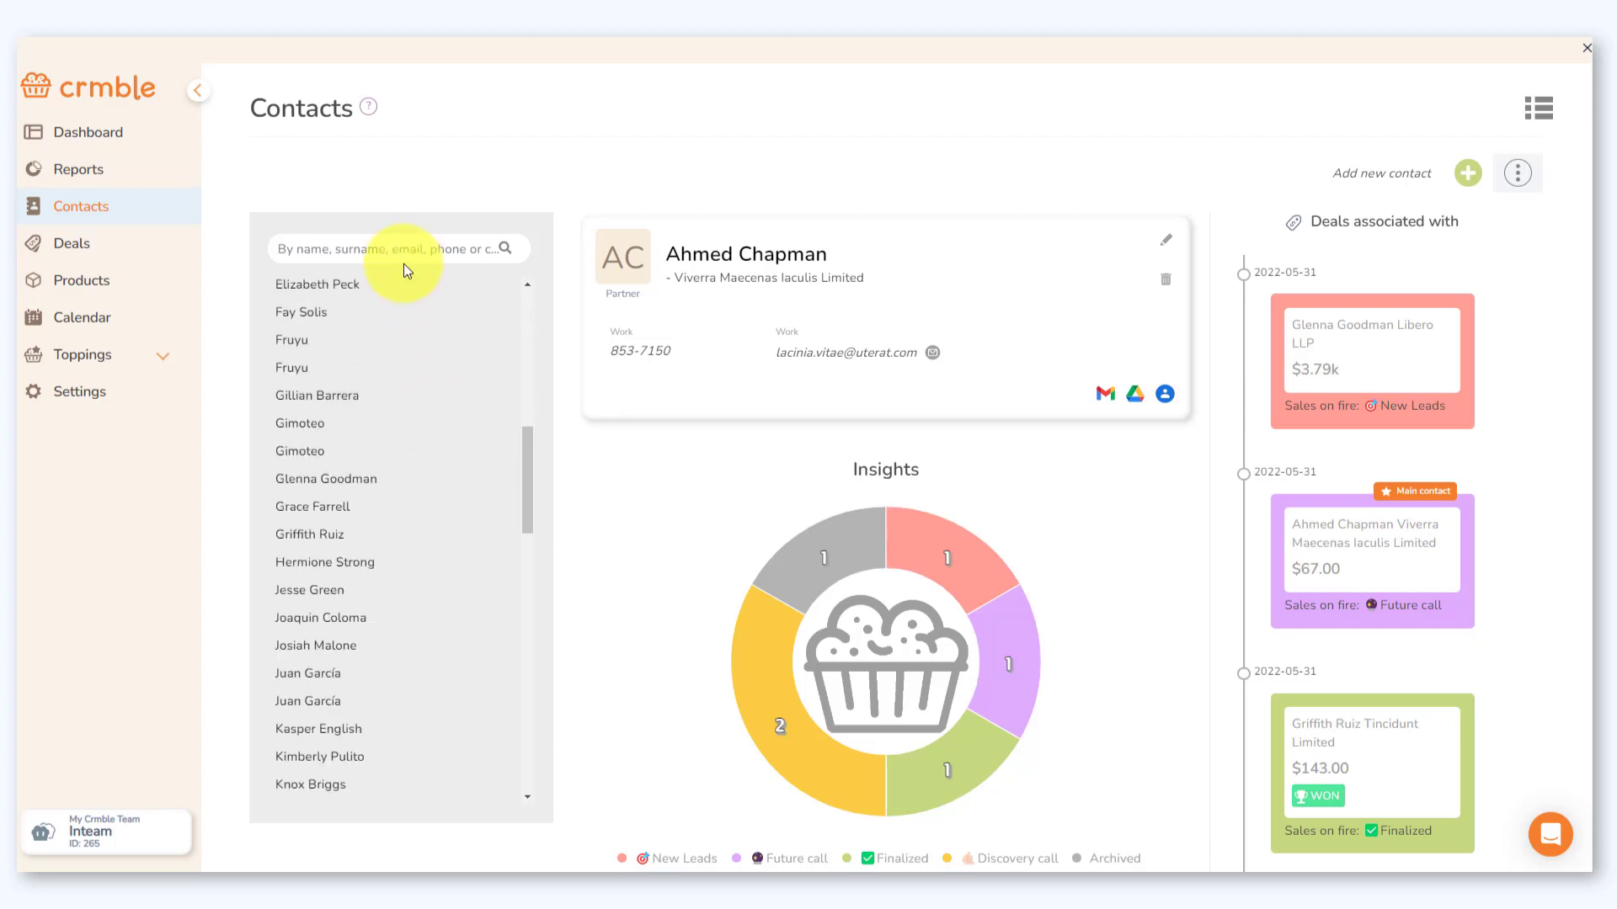
pyautogui.scroll(10, 380, 426)
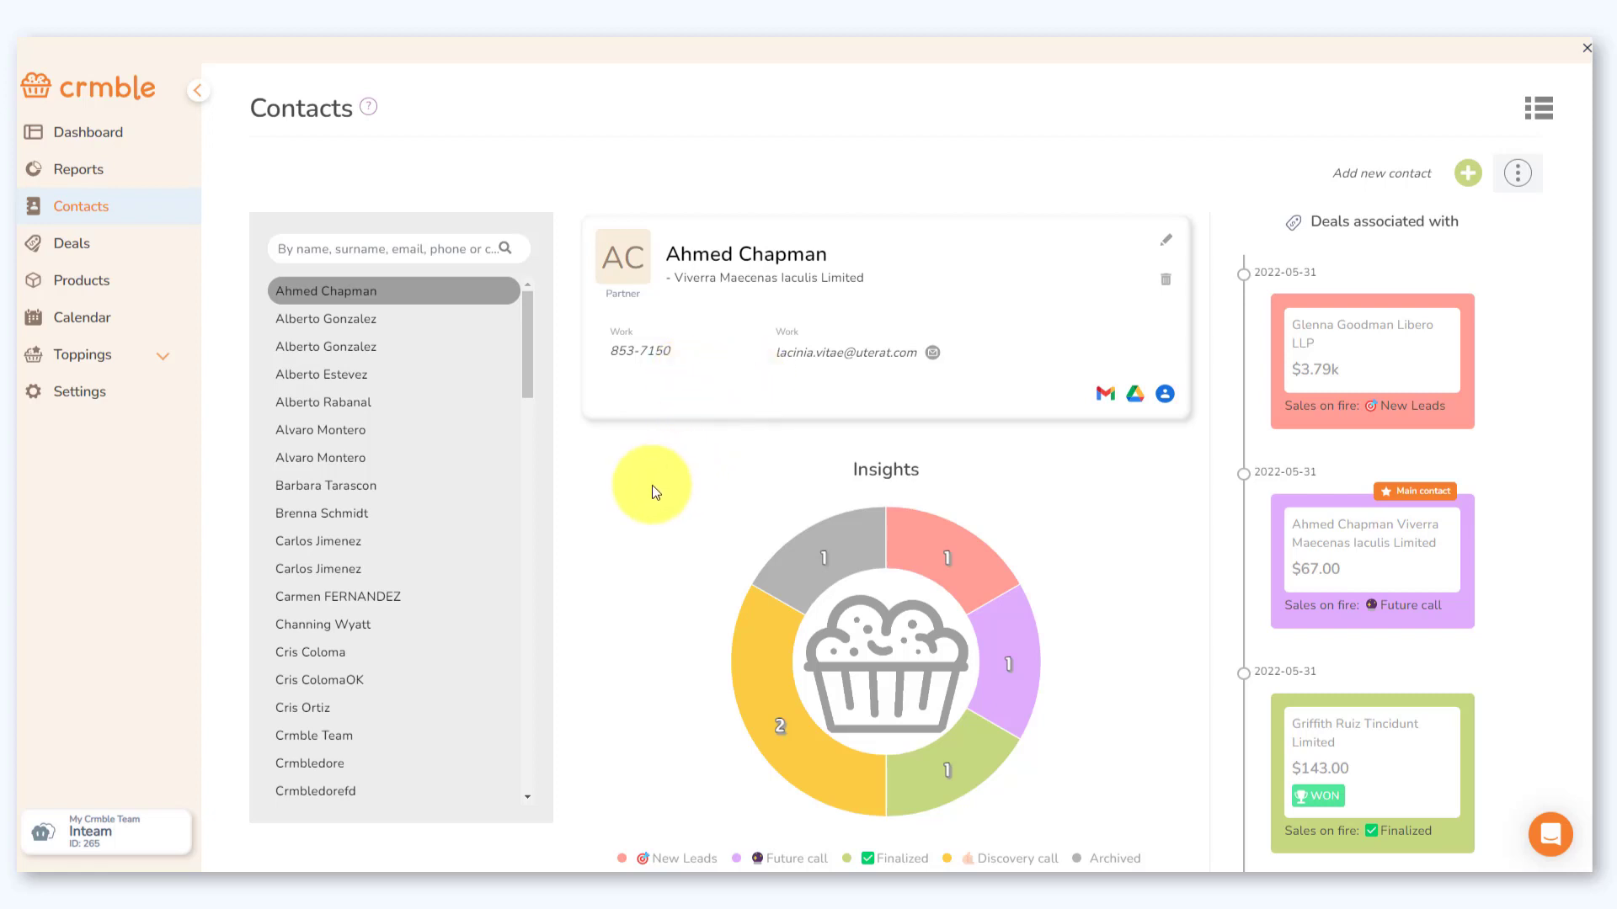
pyautogui.moveTo(839, 539)
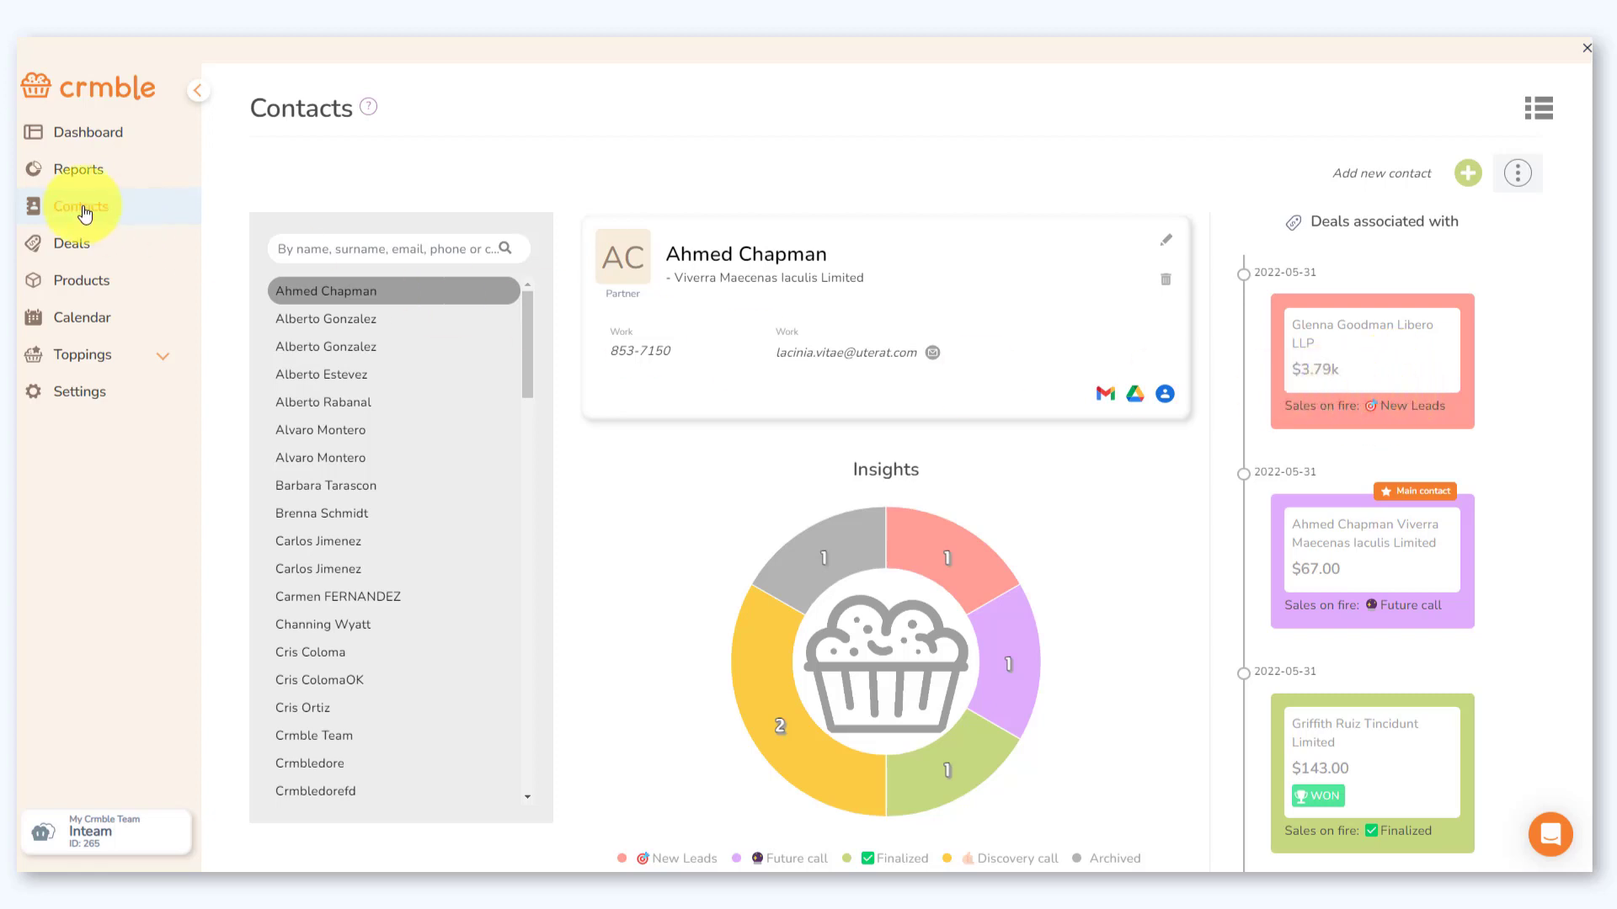
# Open Crmble Reports and inspect the funnel segments of the 28-deal overview
pyautogui.click(74, 168)
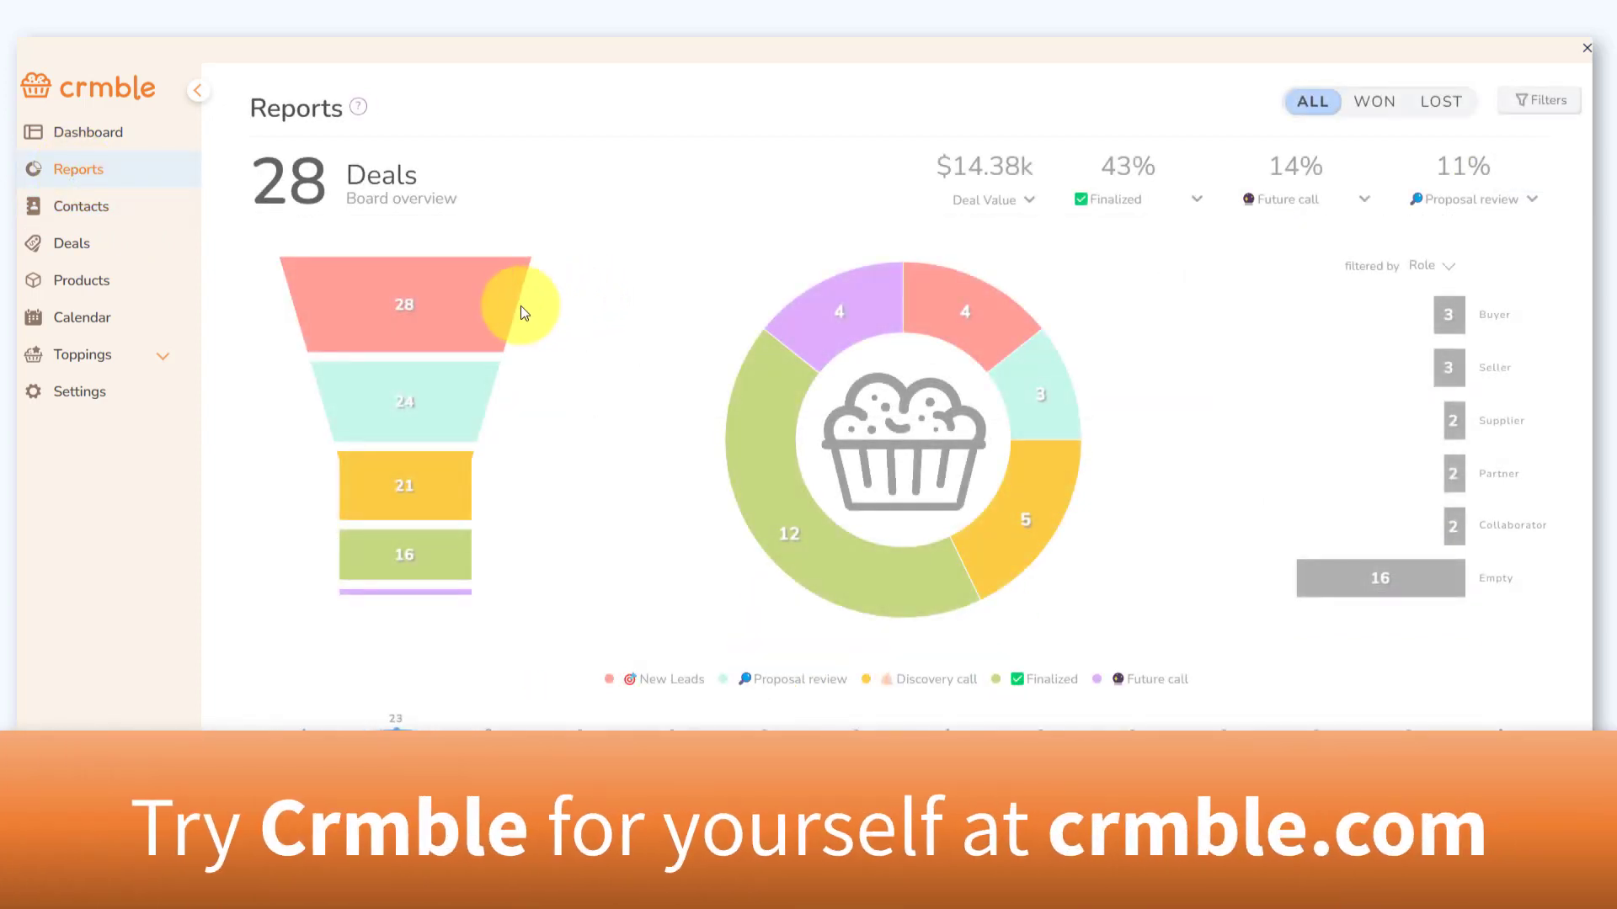
pyautogui.moveTo(447, 313)
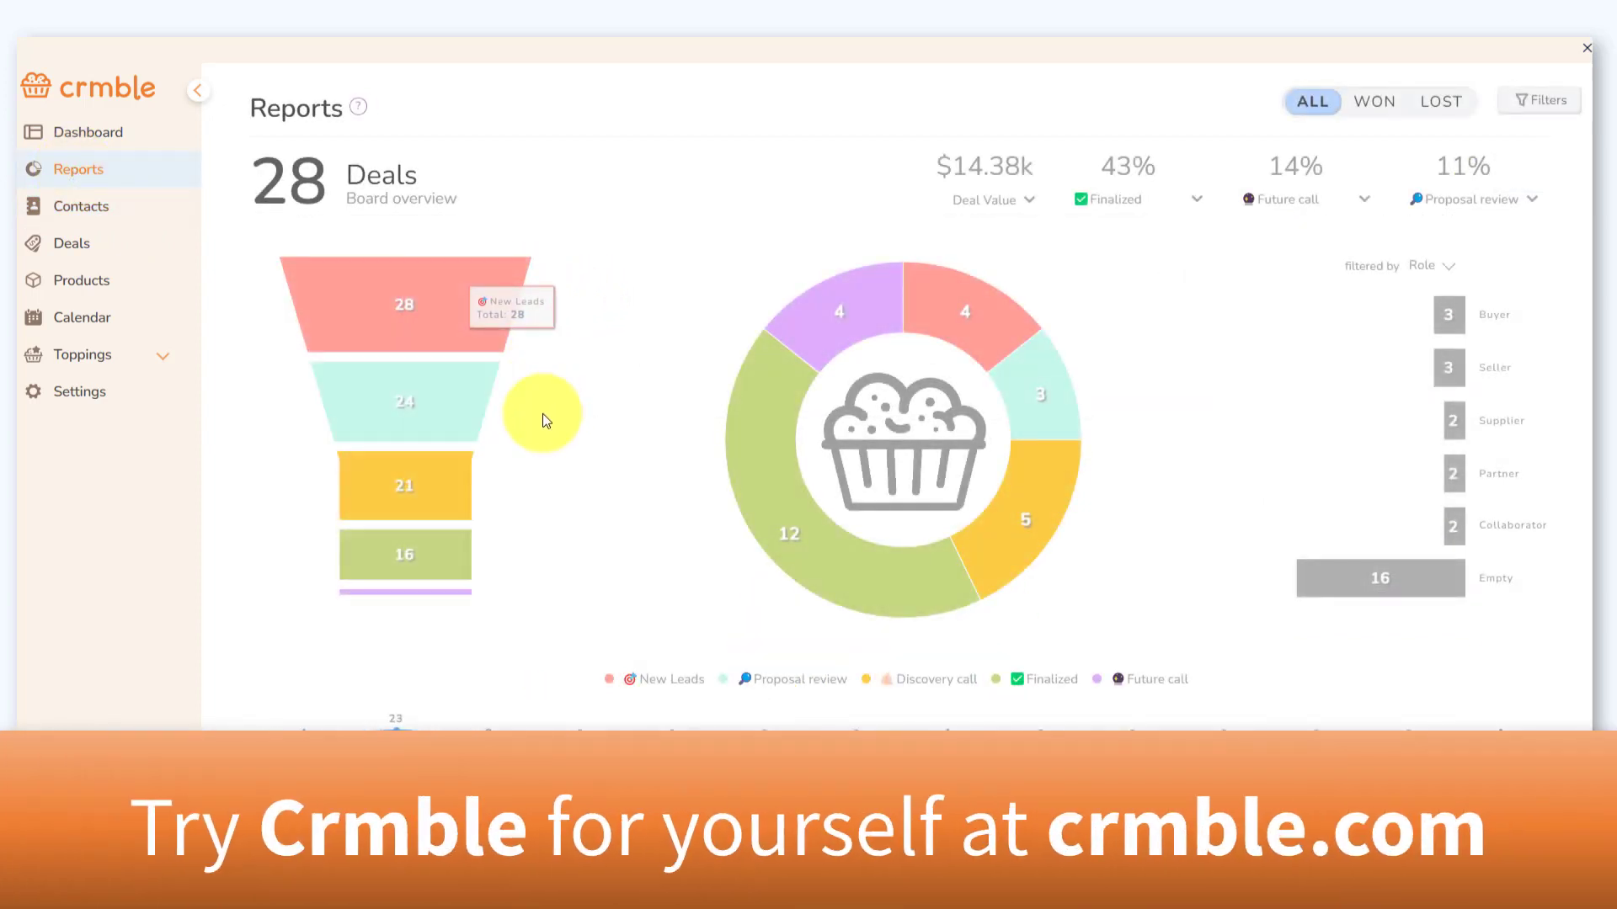
pyautogui.moveTo(433, 422)
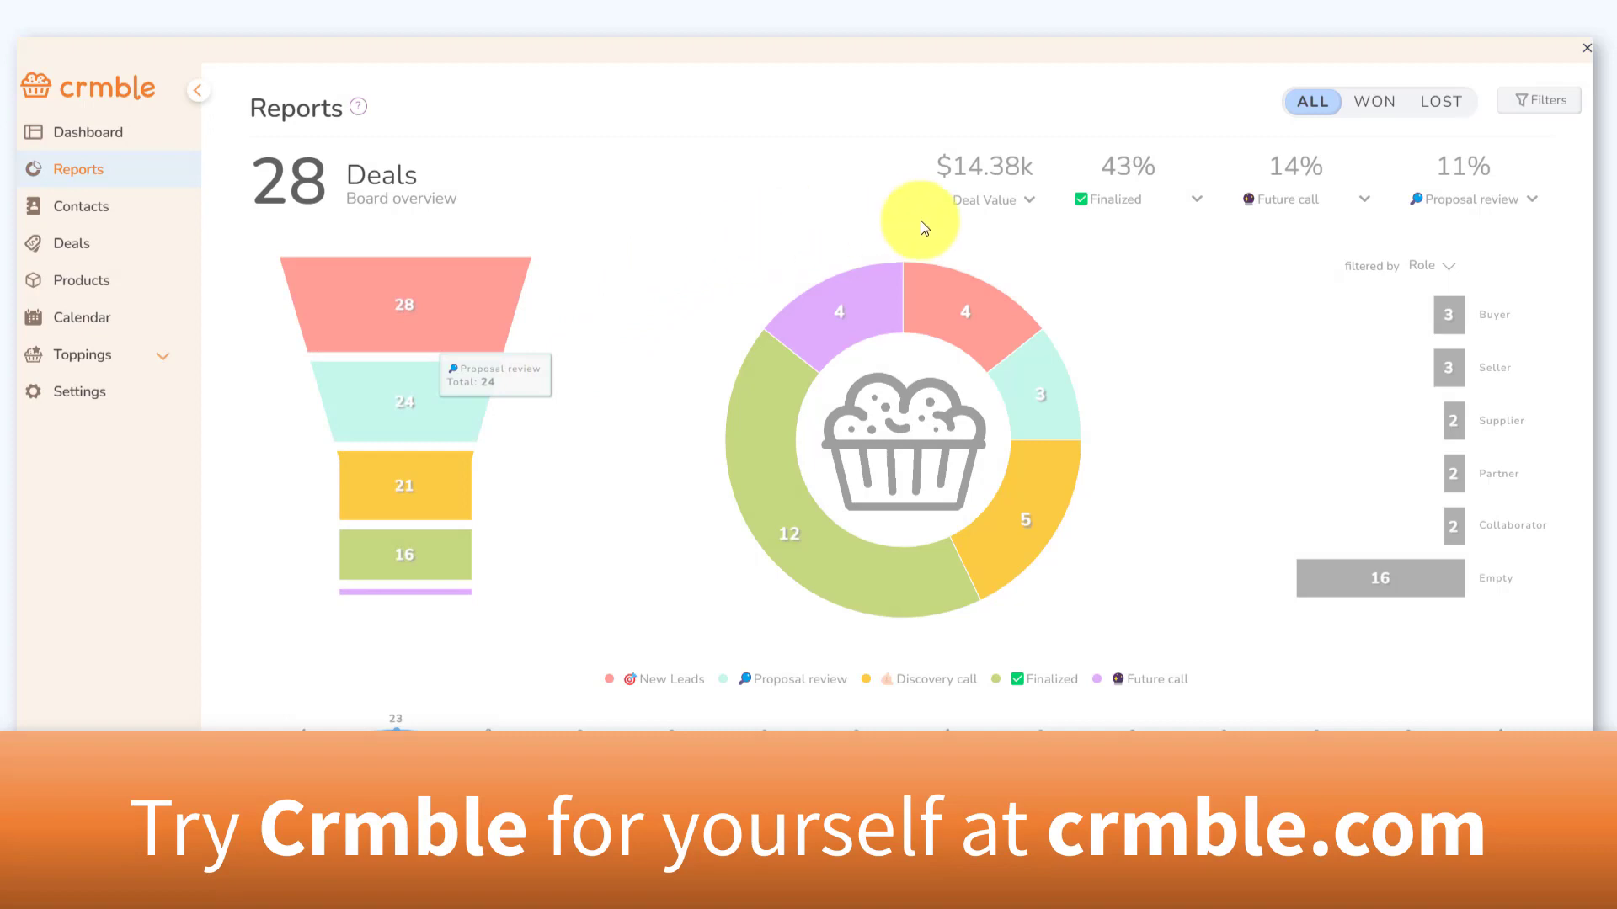